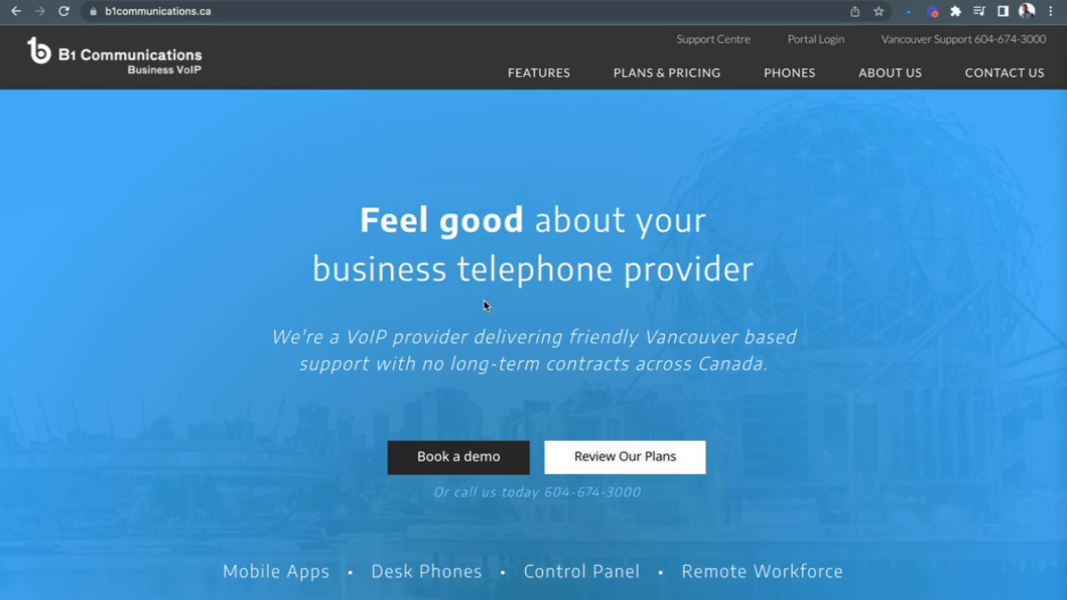
# - Go from the B1 Communications homepage to the Portal Login page
pyautogui.click(807, 42)
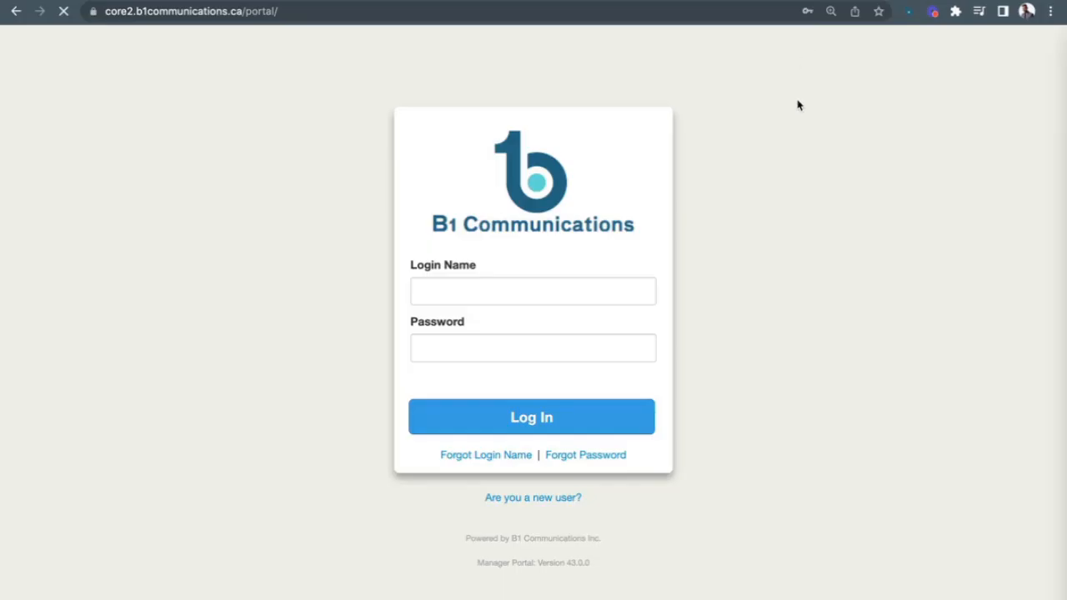
# - Sign in with the browser's saved login name and password to reach the Home dashboard
pyautogui.click(572, 286)
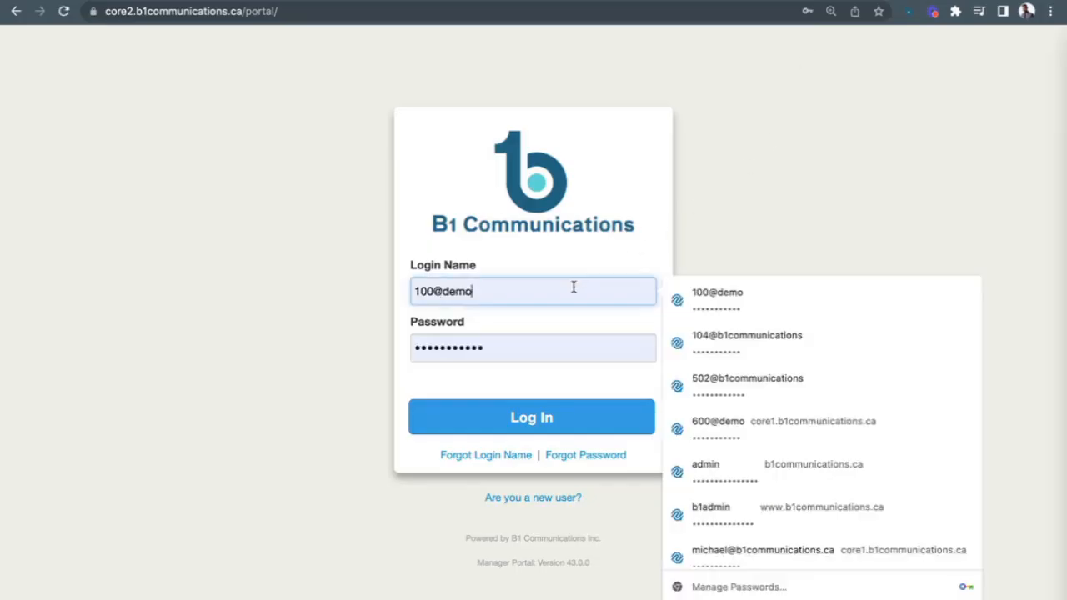
pyautogui.click(373, 302)
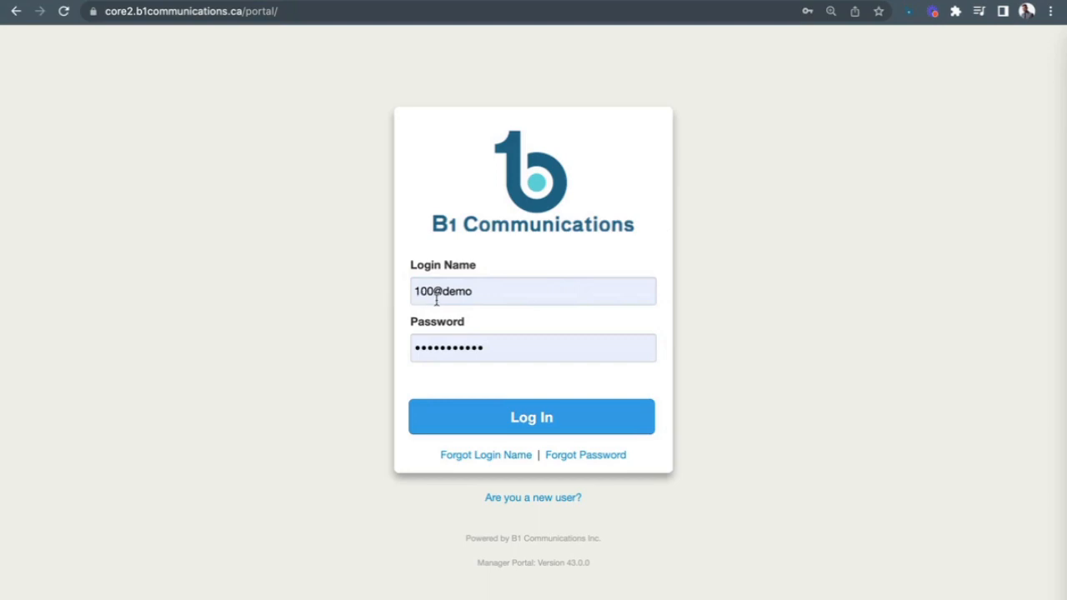
pyautogui.click(467, 292)
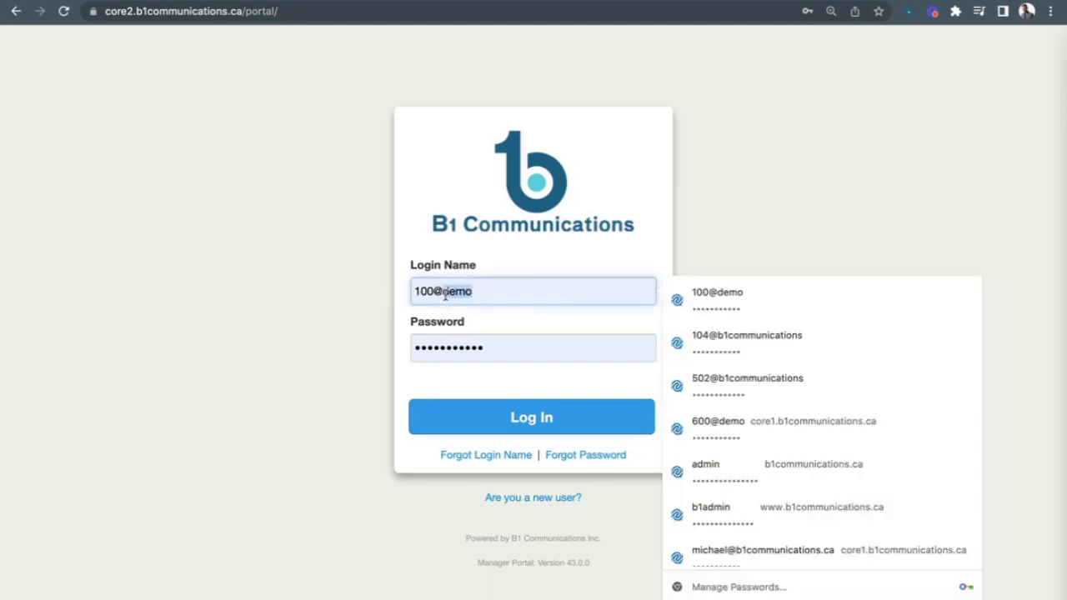
pyautogui.click(439, 319)
pyautogui.click(517, 419)
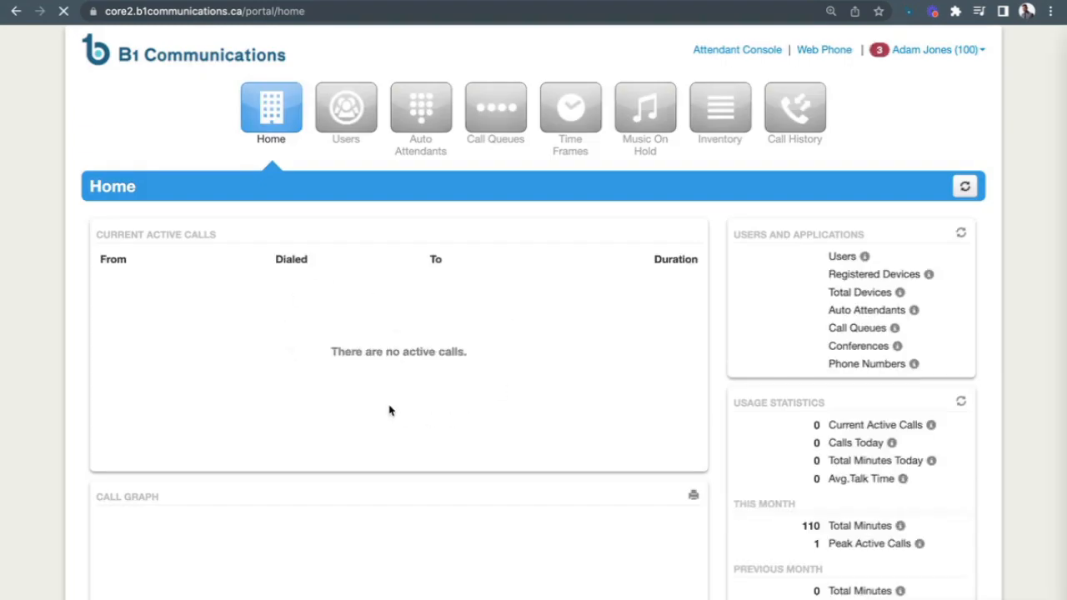
pyautogui.scroll(-3, 389, 408)
pyautogui.scroll(-3, 386, 408)
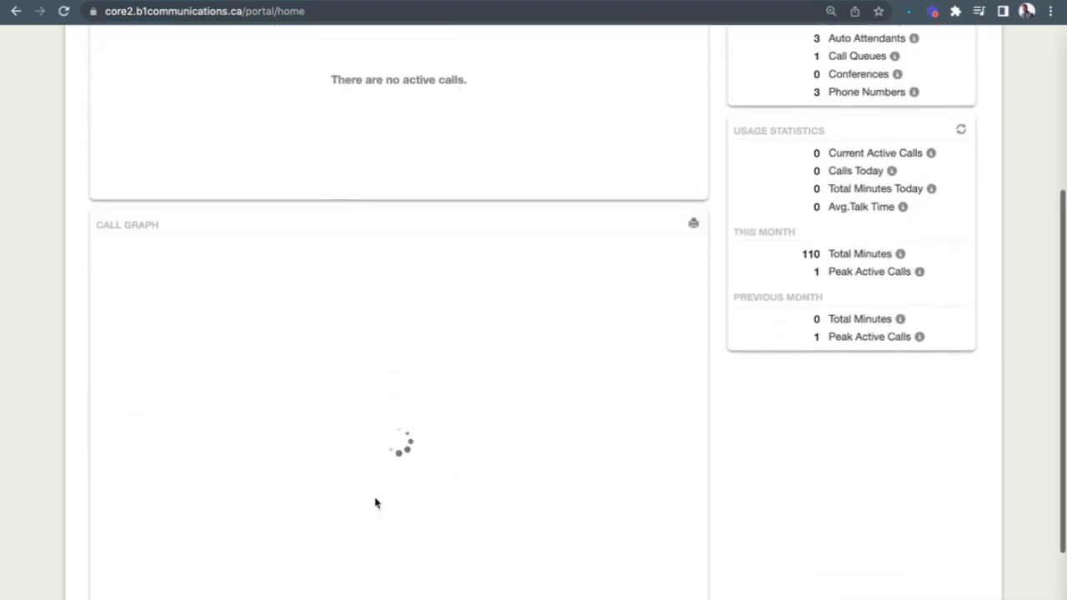
pyautogui.scroll(5, 616, 497)
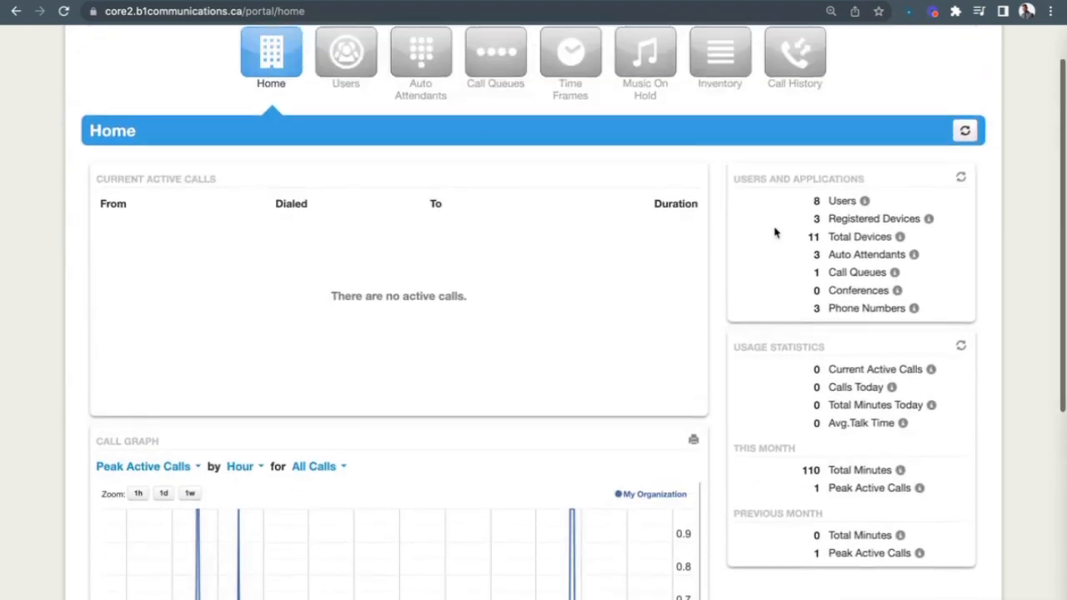
pyautogui.scroll(2, 655, 370)
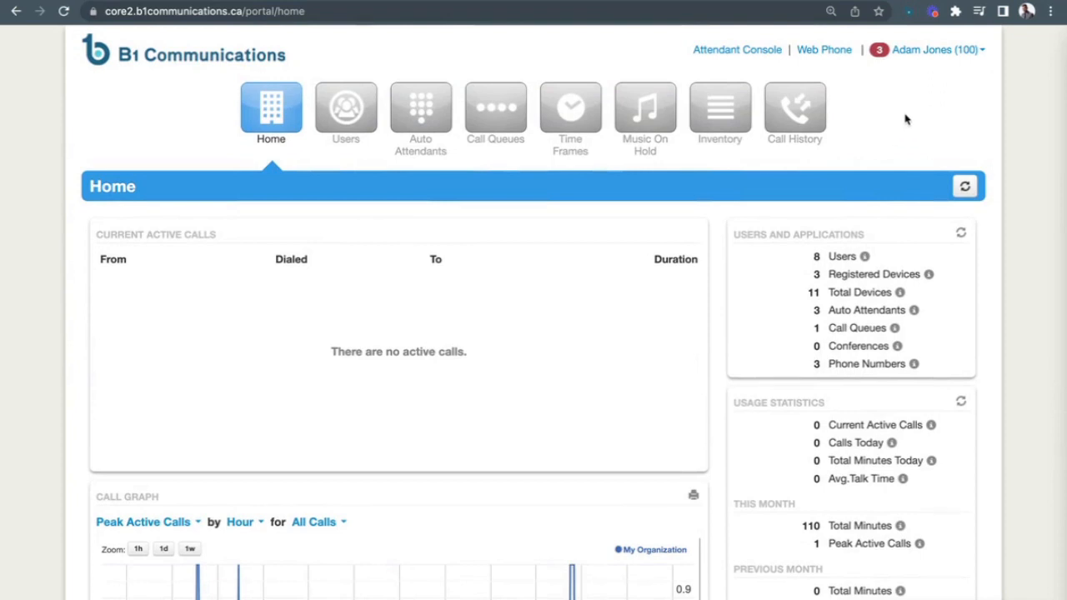
pyautogui.click(930, 50)
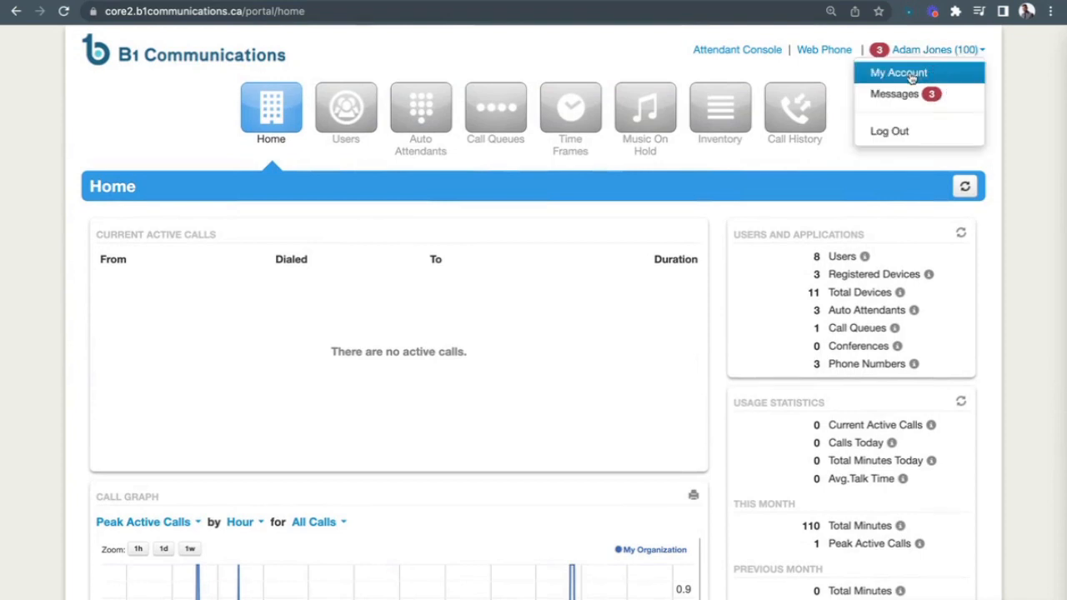
pyautogui.click(912, 77)
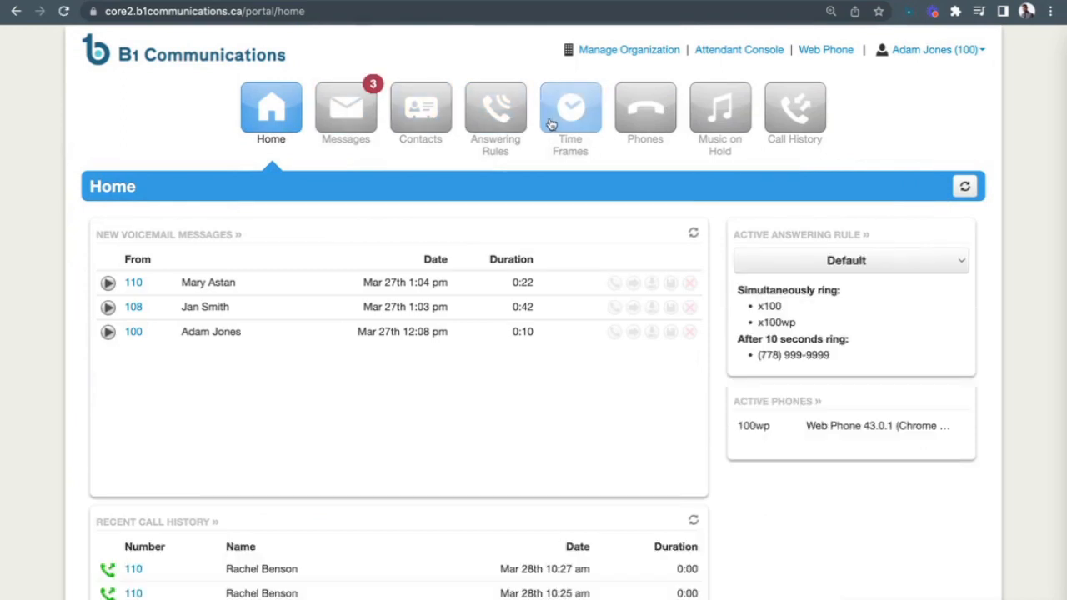
pyautogui.click(628, 52)
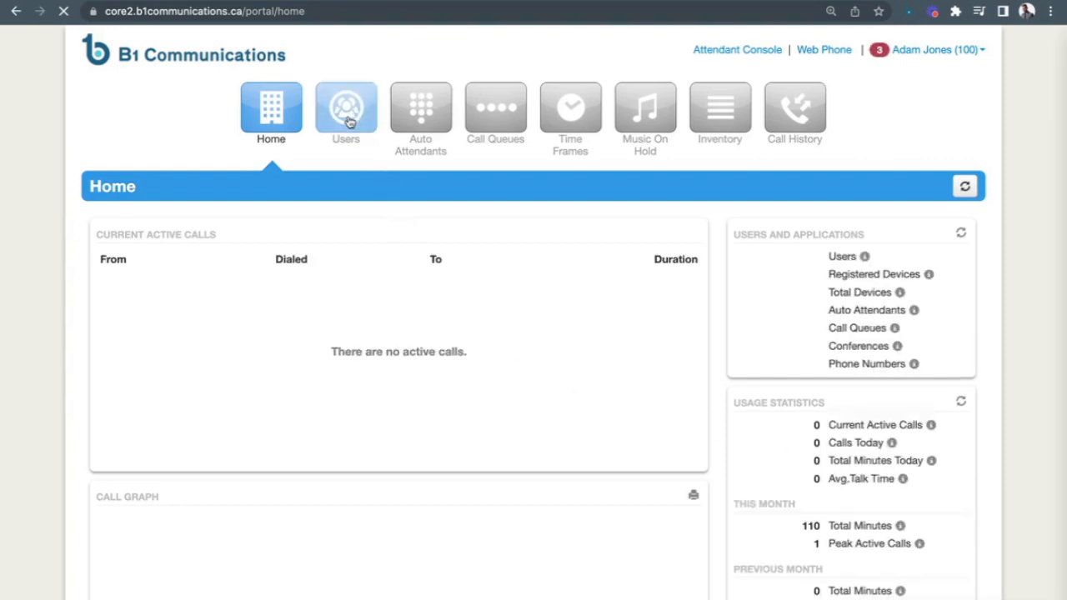
# - Show the Users page listing all eight users with their extensions, departments and sites
pyautogui.click(349, 121)
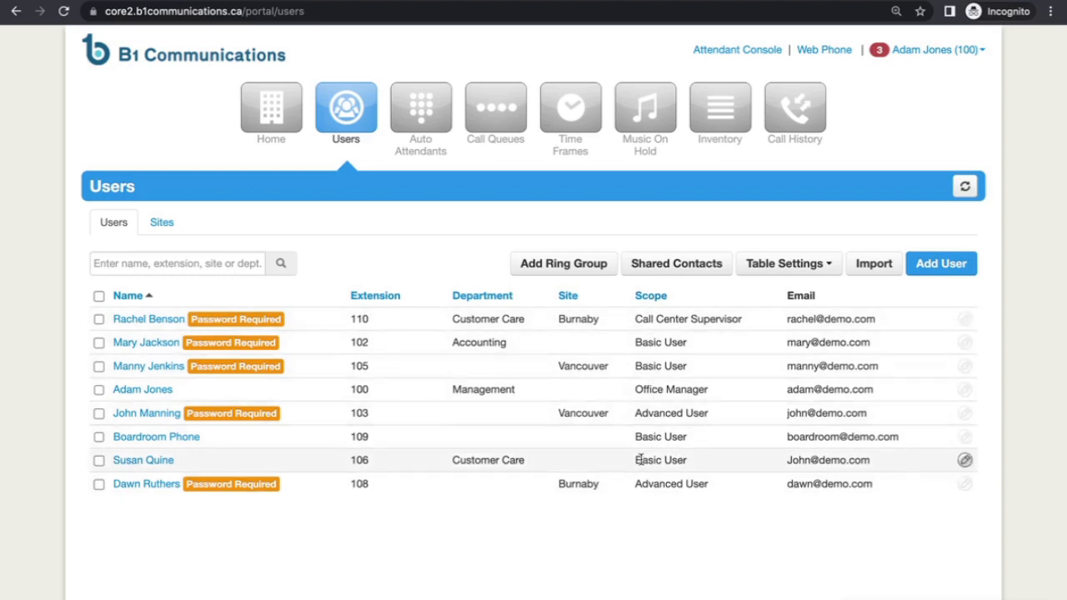
pyautogui.moveTo(637, 461); pyautogui.dragTo(708, 483)
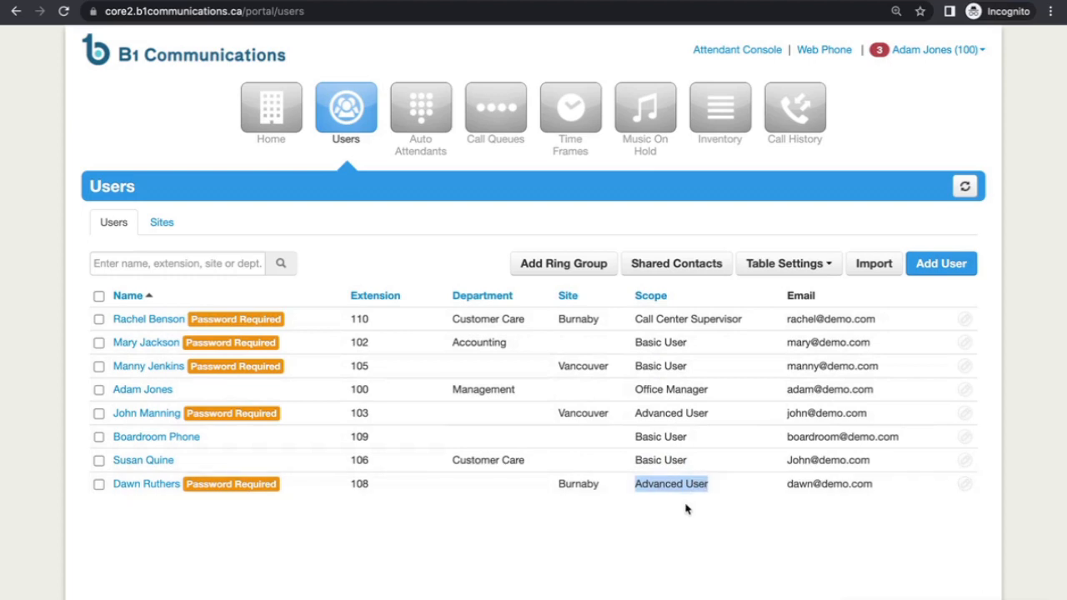
pyautogui.click(680, 503)
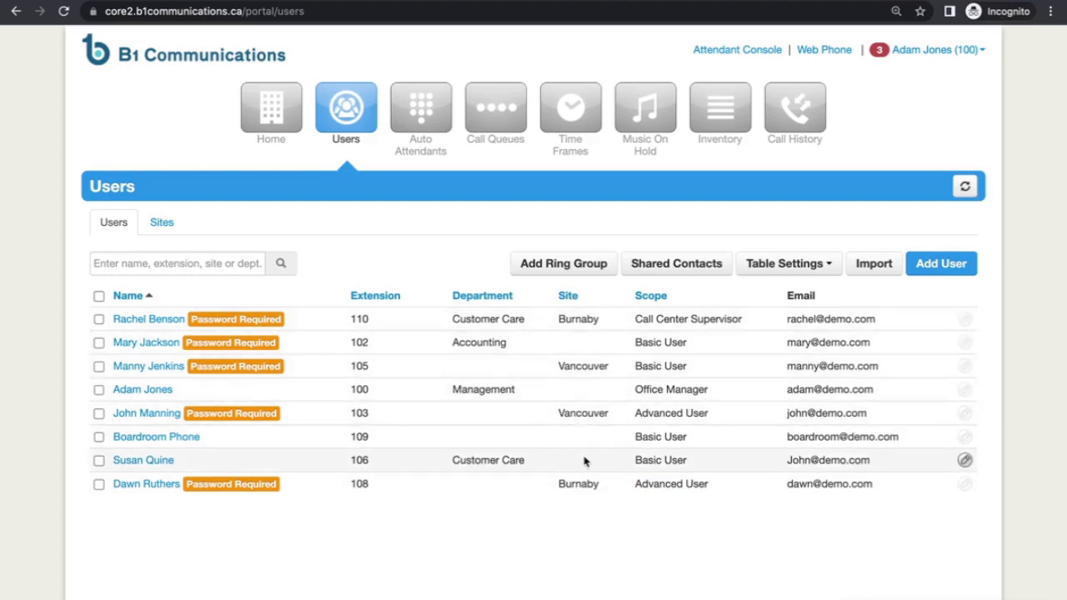
# - Open extension 108's profile and check its timezone, leaving it at US/Pacific
pyautogui.click(135, 486)
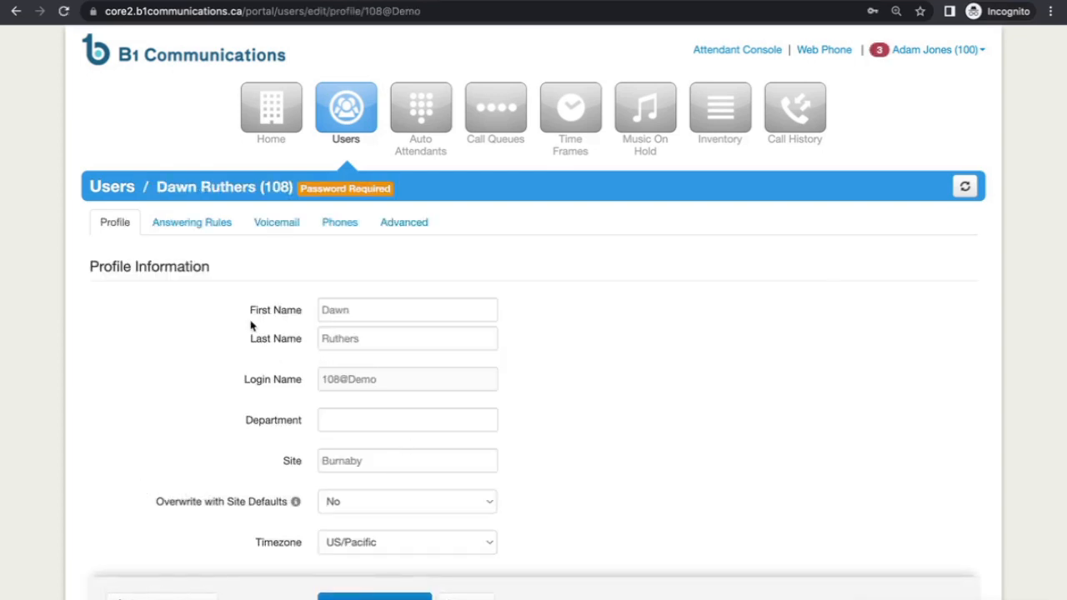
pyautogui.scroll(-2, 275, 373)
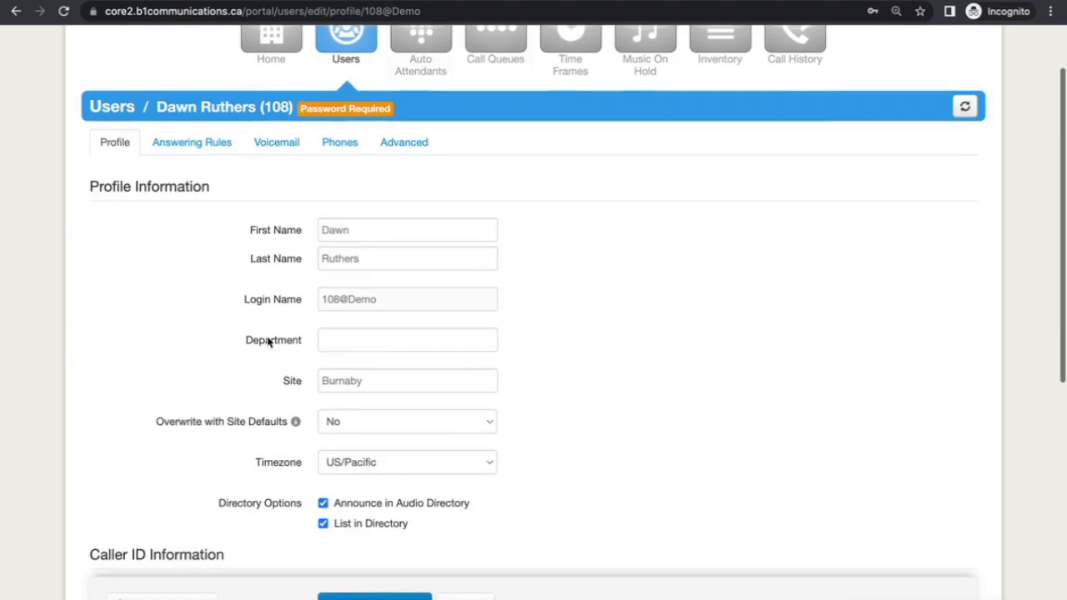
pyautogui.scroll(-1, 279, 367)
pyautogui.click(398, 406)
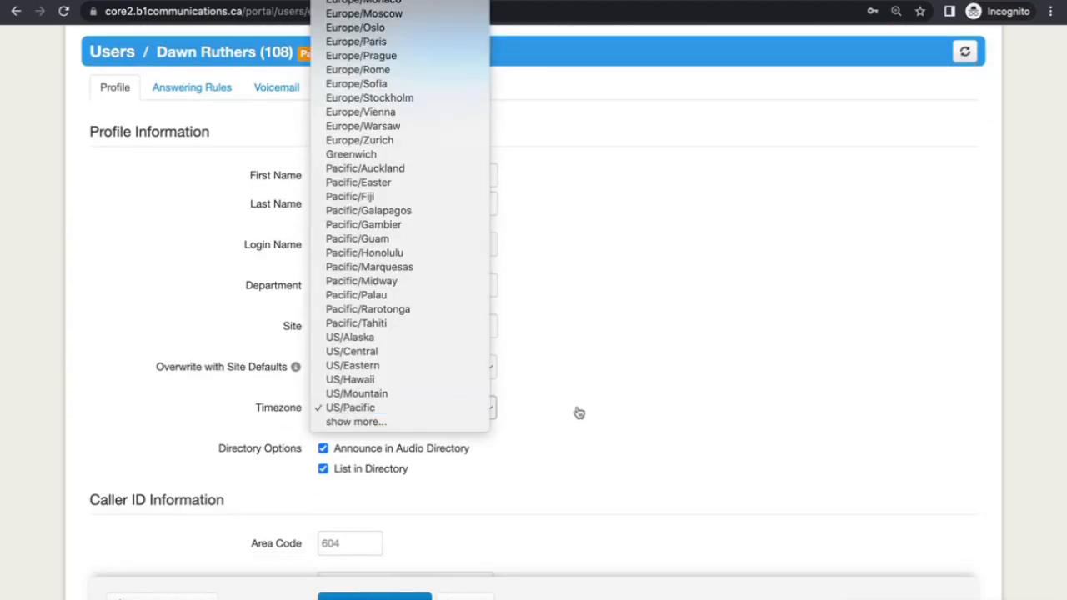
pyautogui.click(535, 432)
# - Review the voicemail PIN settings without changes and return to the top of the profile
pyautogui.scroll(-5, 532, 428)
pyautogui.scroll(-4, 533, 428)
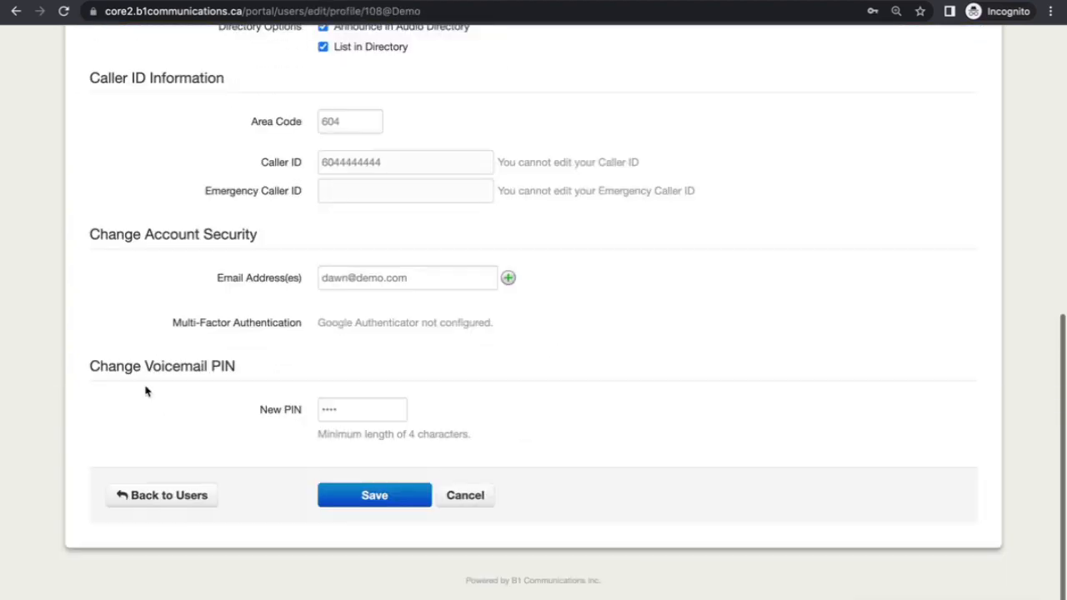
pyautogui.click(336, 405)
pyautogui.click(275, 410)
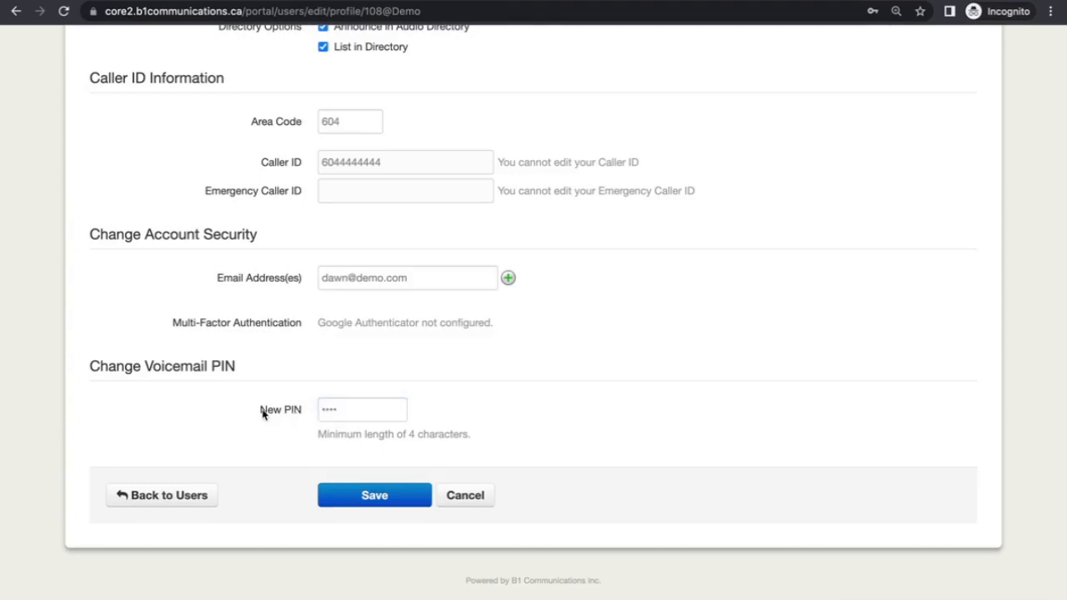
pyautogui.scroll(4, 262, 413)
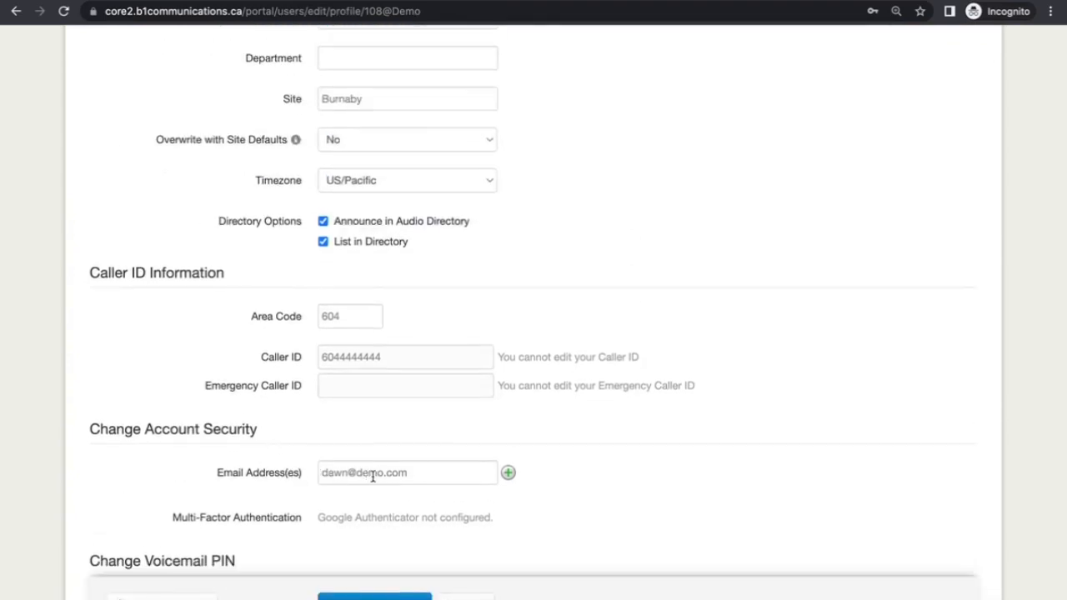
pyautogui.scroll(6, 374, 472)
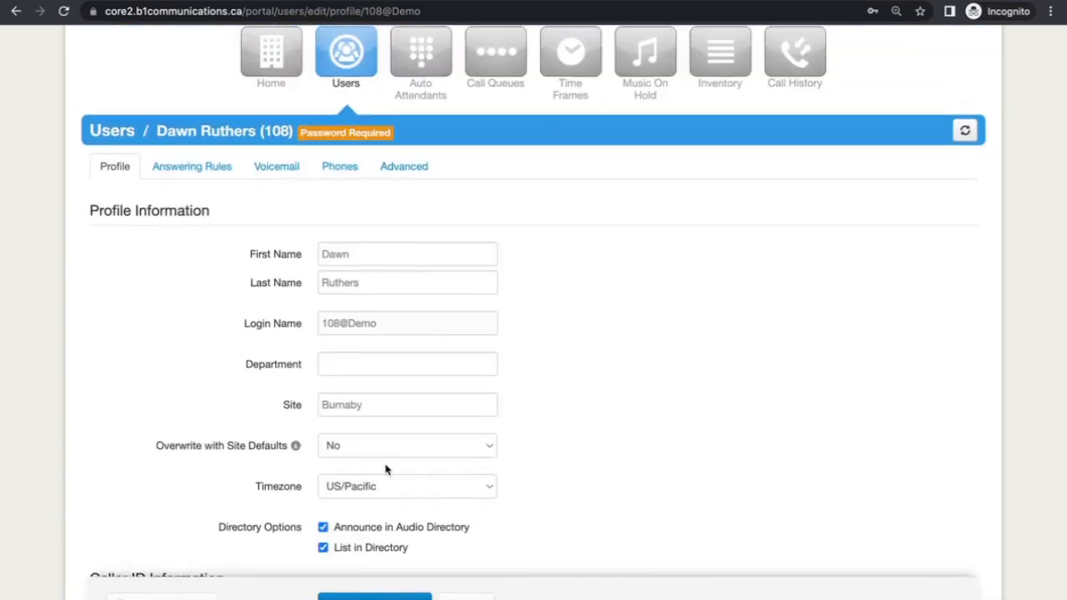
pyautogui.scroll(1, 375, 464)
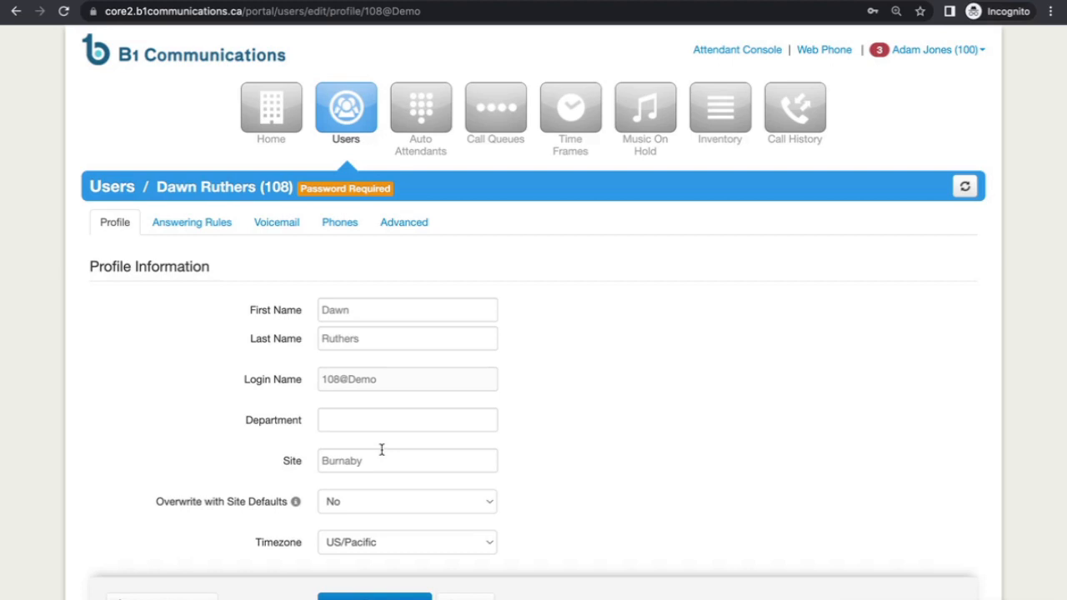
# - From extension 108's Advanced settings, start Reset User to see what will be deleted
pyautogui.click(402, 227)
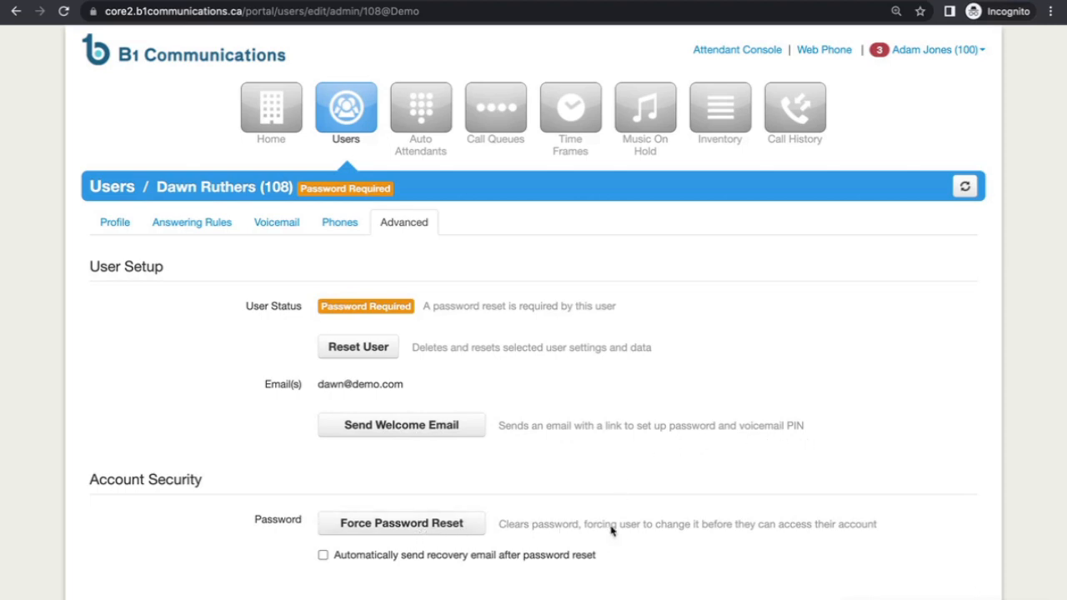
pyautogui.click(369, 352)
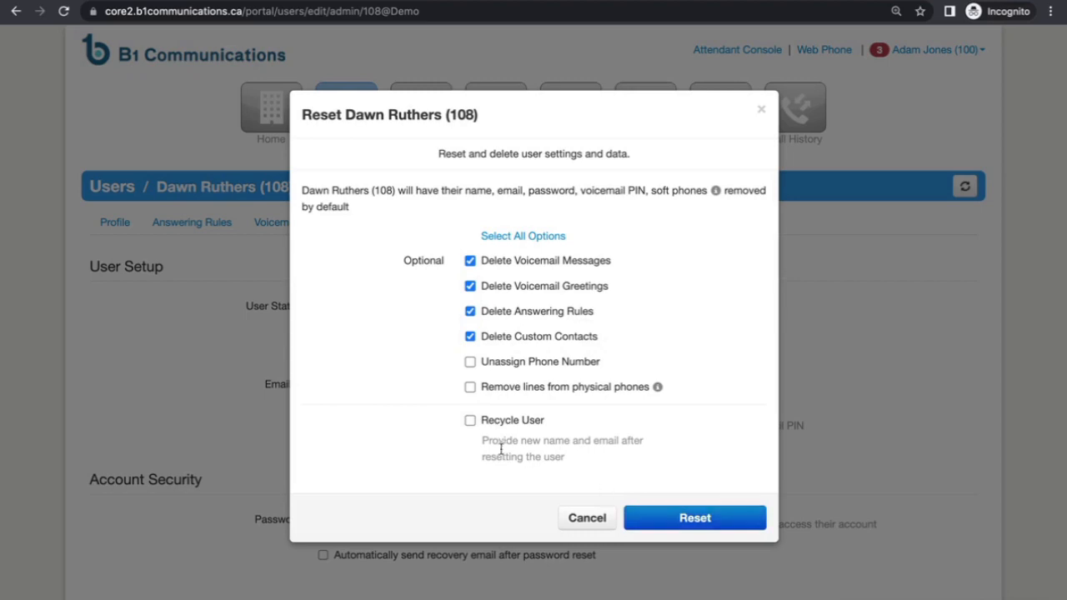
# - Choose to recycle the user and confirm resetting extension 108's settings and data
pyautogui.click(470, 421)
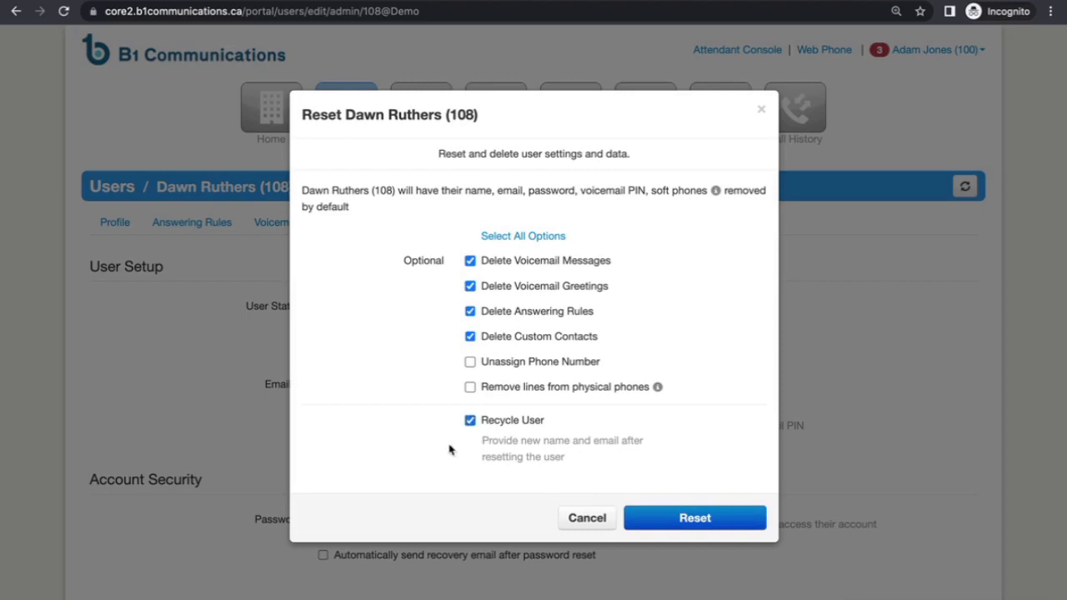
pyautogui.click(718, 516)
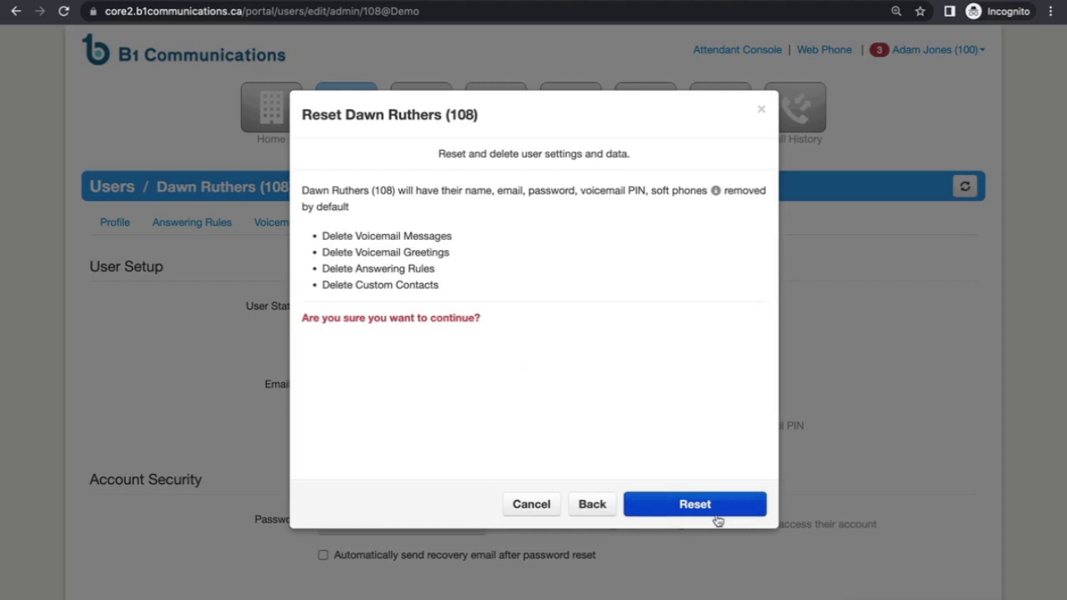
pyautogui.click(718, 504)
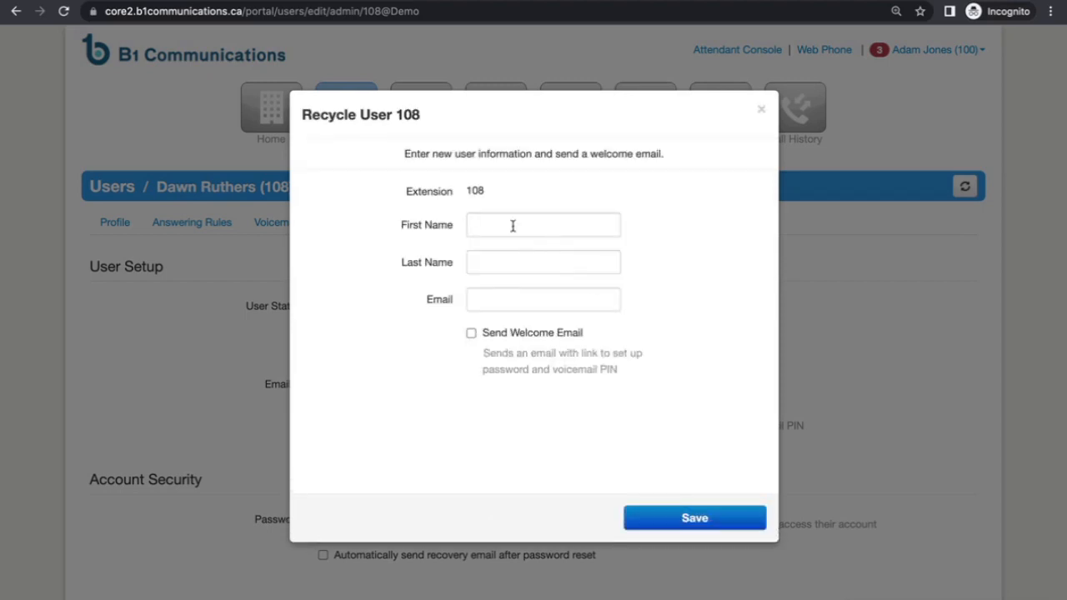
# - Enter the new user's first name, last name and e-mail, enable Send Welcome Email, and save
pyautogui.click(512, 224)
pyautogui.write('Jan')
pyautogui.press('Tab')
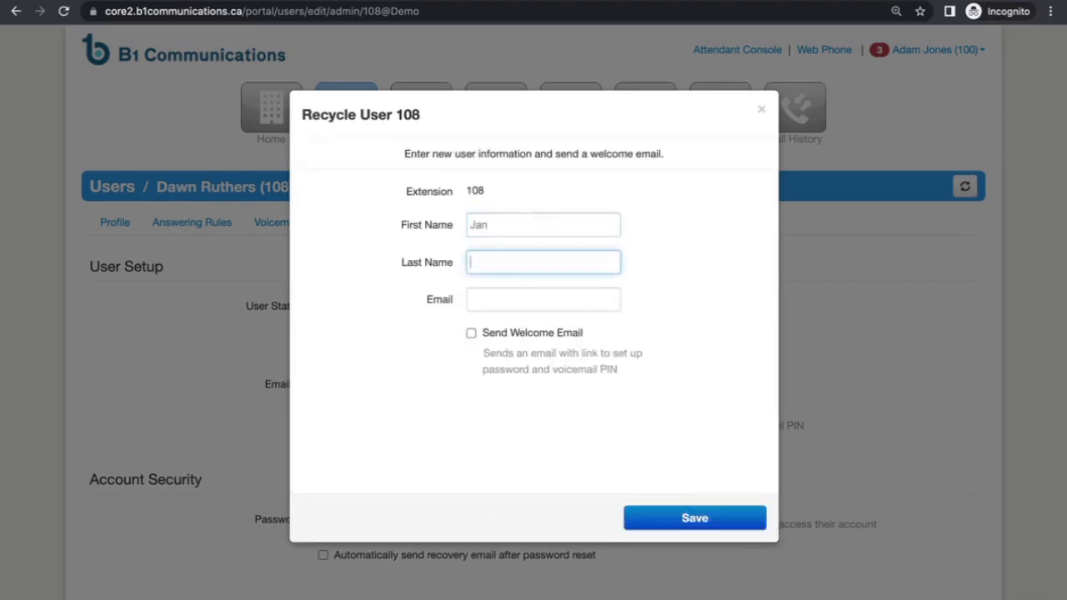
pyautogui.write('Smith')
pyautogui.press('Tab')
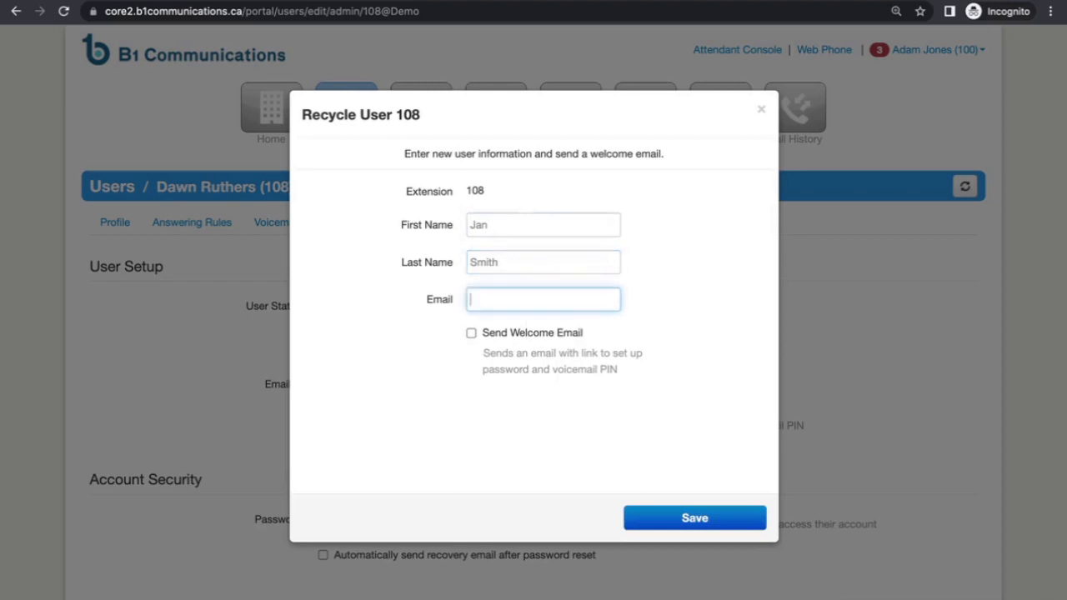
pyautogui.write('Jan@d')
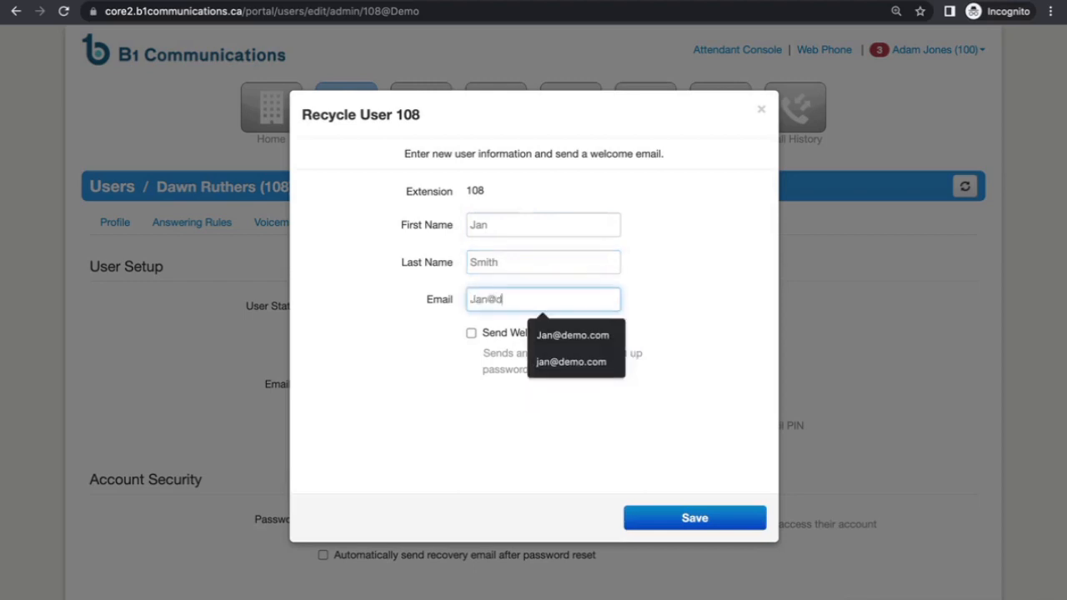
pyautogui.write('emo.com')
pyautogui.click(415, 275)
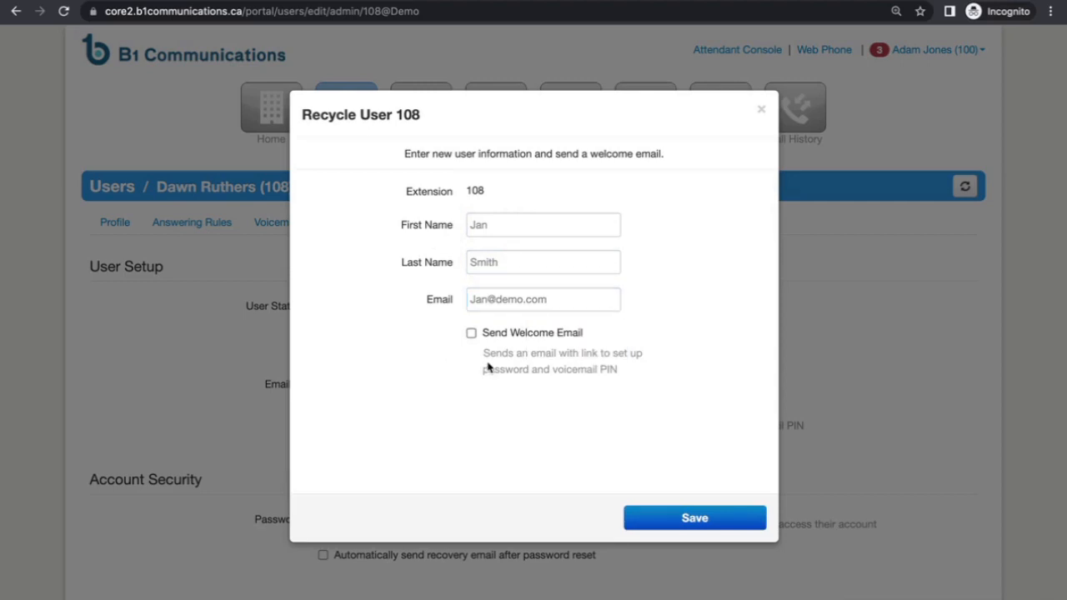
pyautogui.click(471, 333)
pyautogui.click(692, 519)
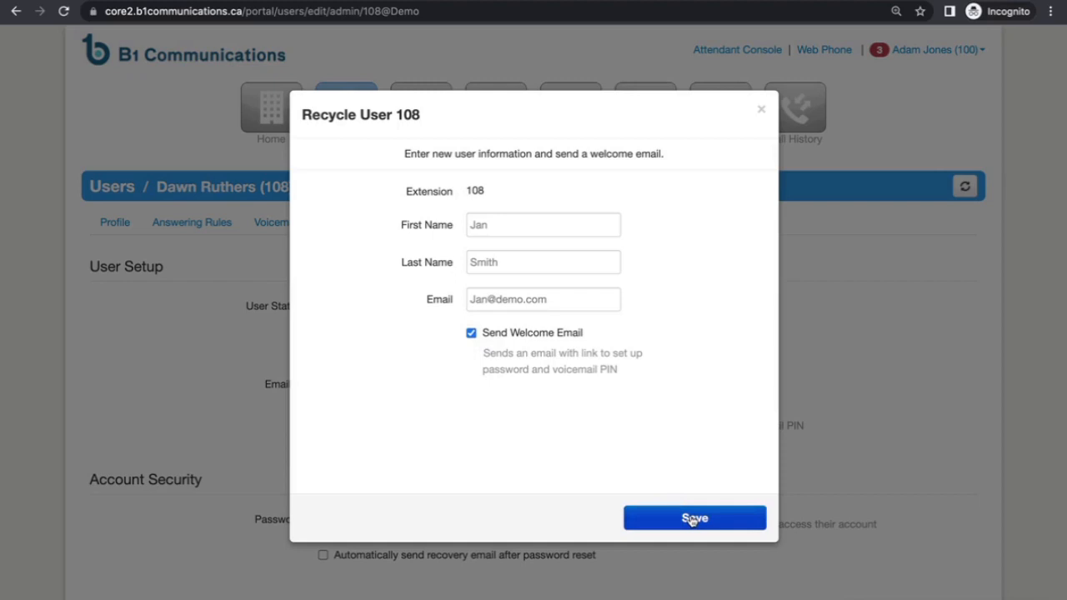
pyautogui.click(691, 520)
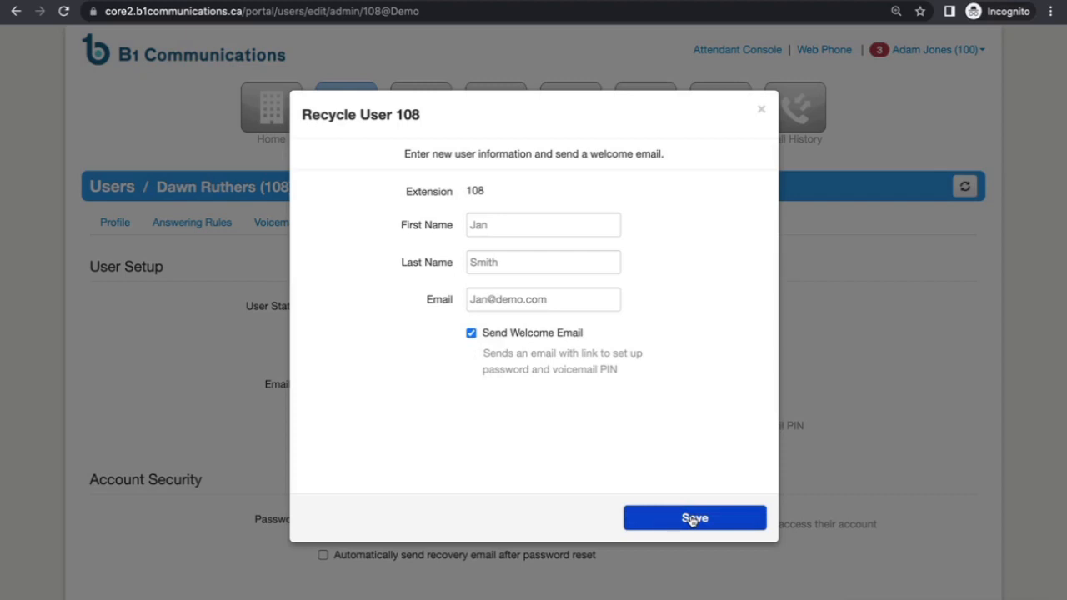
pyautogui.click(692, 520)
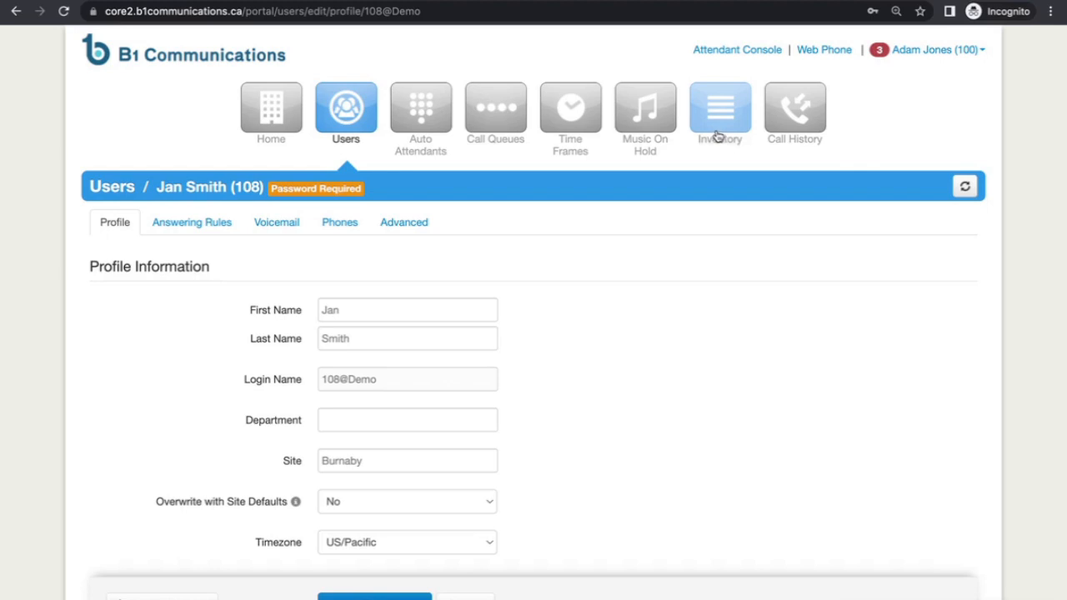
pyautogui.click(719, 137)
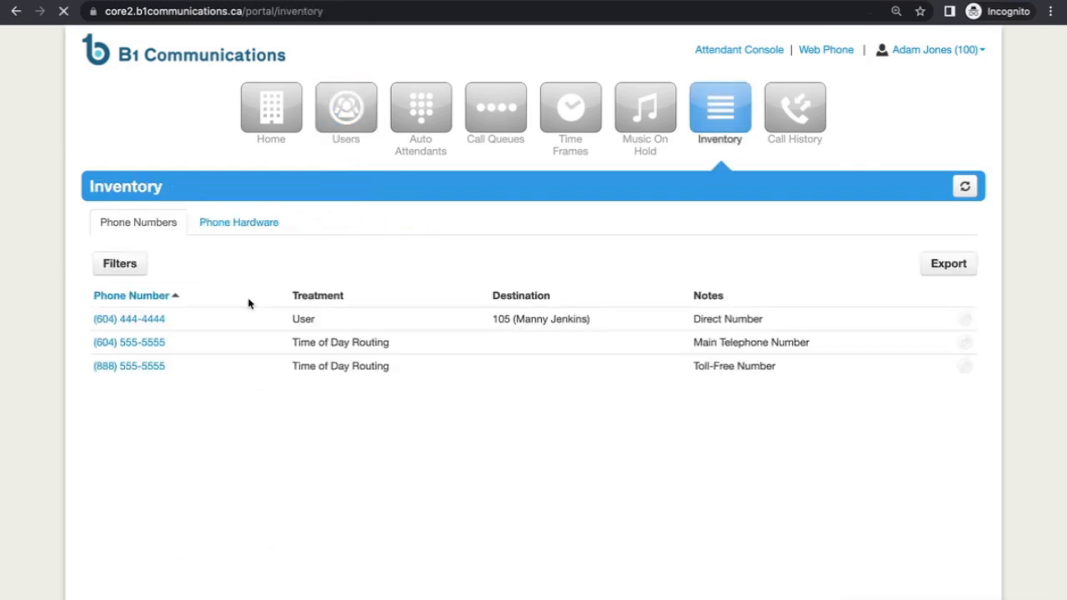
# - Reboot both Yealink phones in Phone Hardware, then reopen extension 108's profile
pyautogui.click(228, 229)
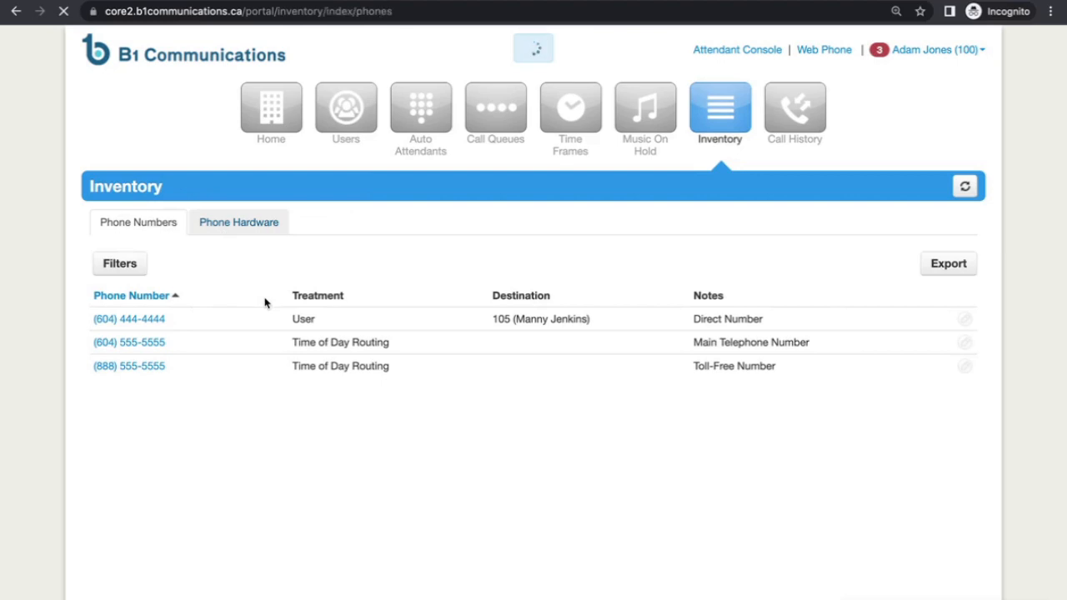
pyautogui.click(99, 296)
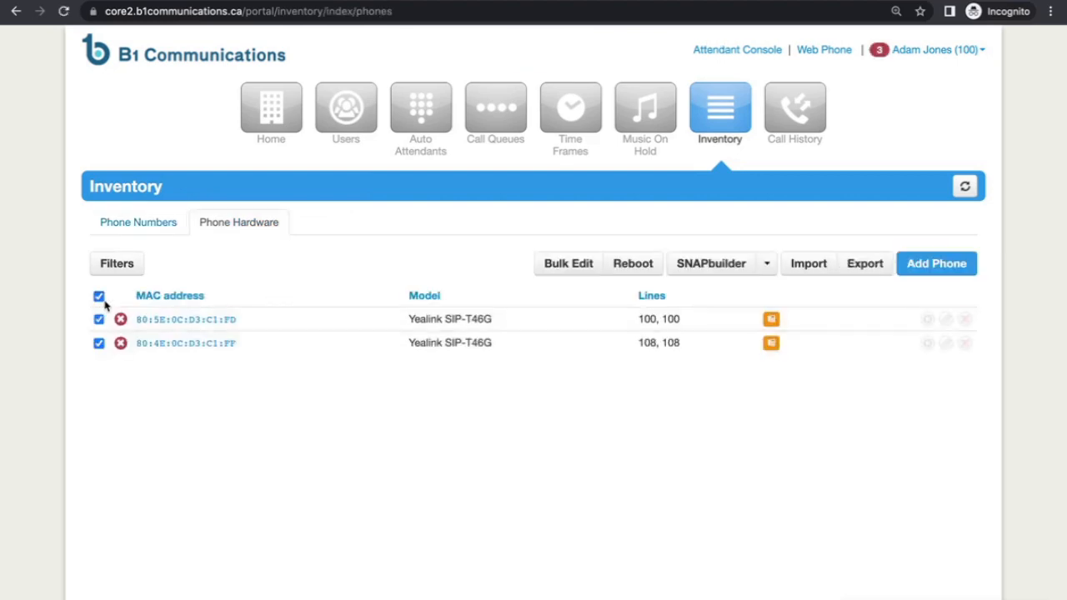
pyautogui.click(633, 264)
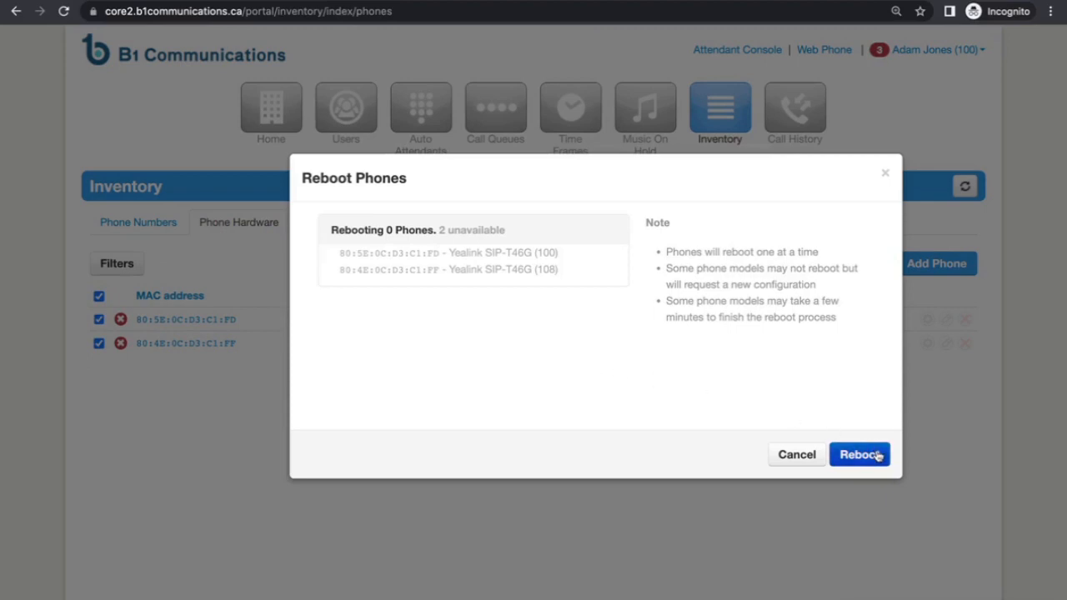
pyautogui.click(872, 453)
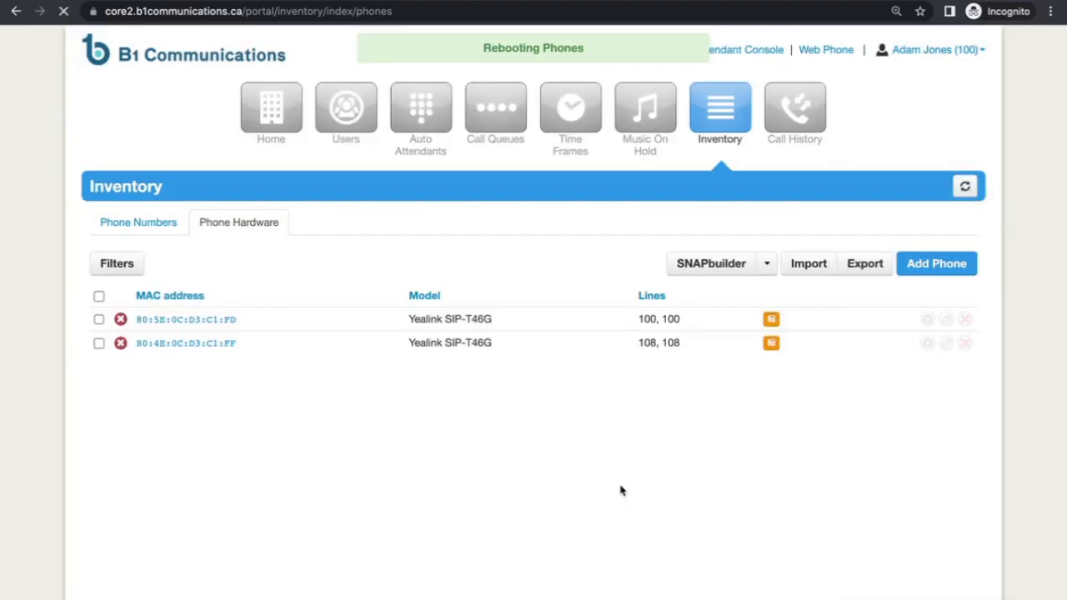
pyautogui.click(346, 124)
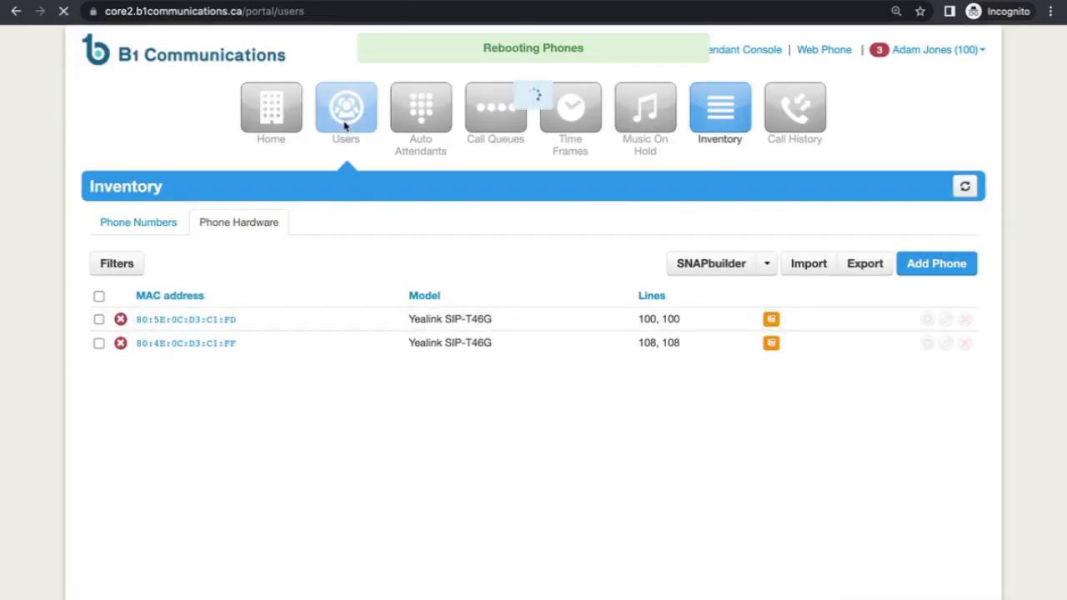
pyautogui.click(141, 484)
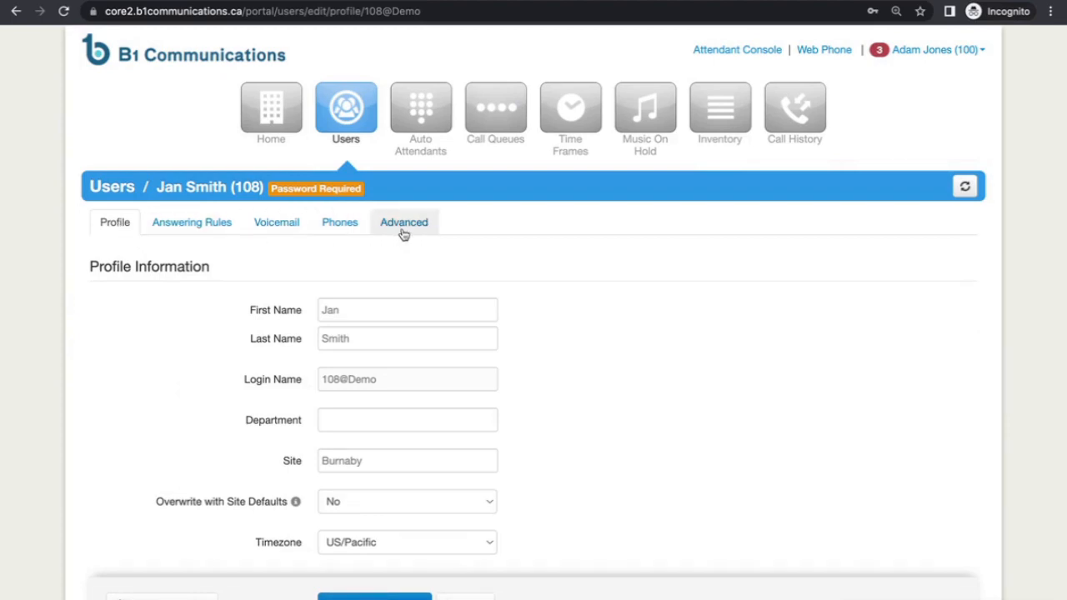
# - Edit 108's Default answering rule, keeping own-extension and ring-all-phones options enabled
pyautogui.click(194, 239)
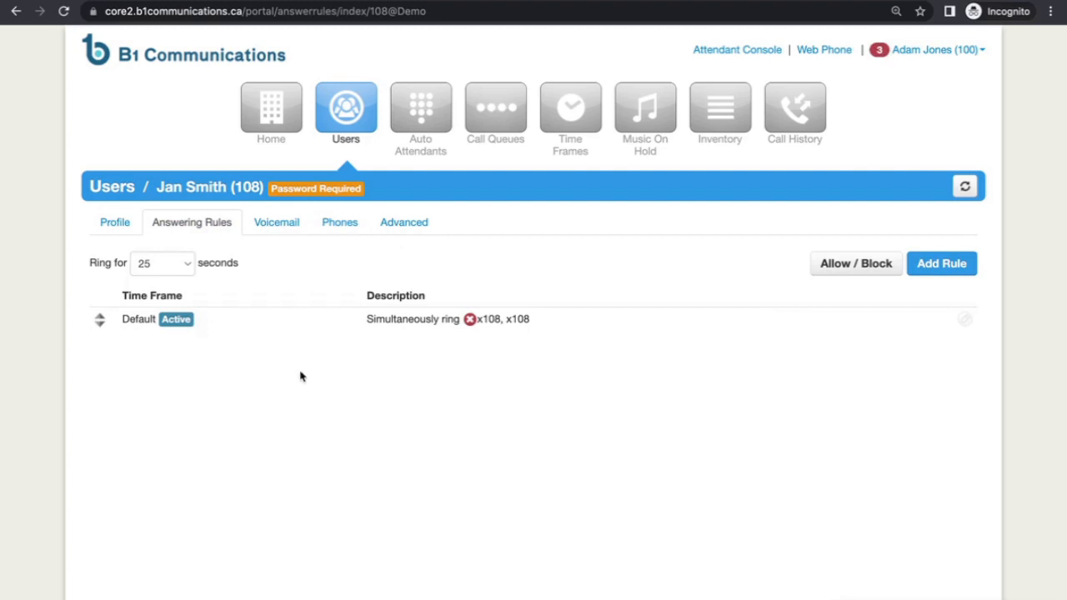
pyautogui.click(965, 321)
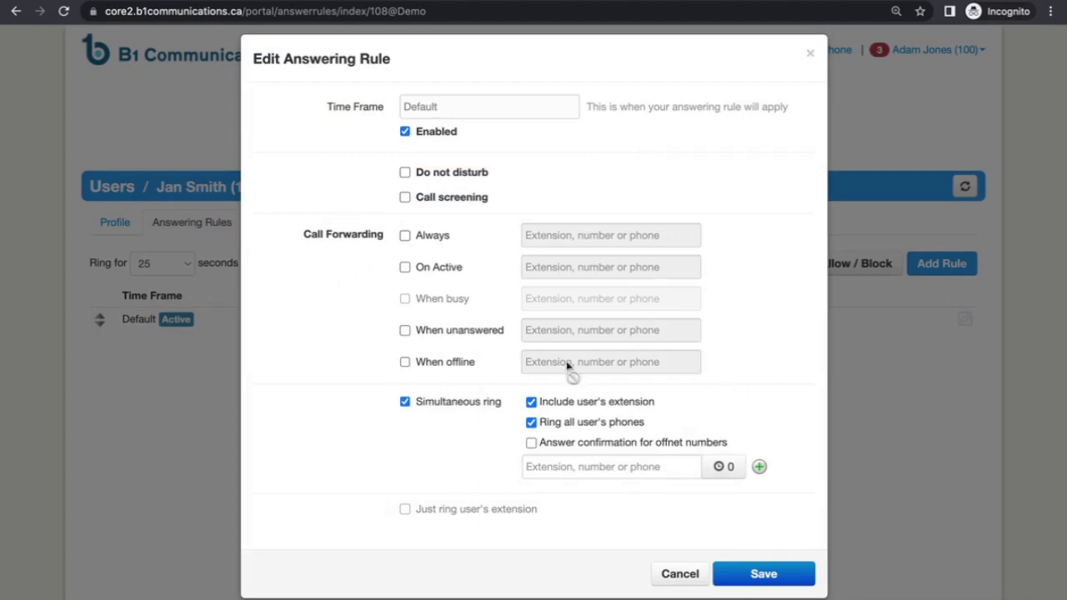
pyautogui.click(531, 403)
pyautogui.click(530, 402)
pyautogui.click(531, 423)
pyautogui.click(531, 423)
# - Make the Default rule ring 108 plus an outside number after 10 seconds, requiring answer confirmation, and save
pyautogui.click(606, 465)
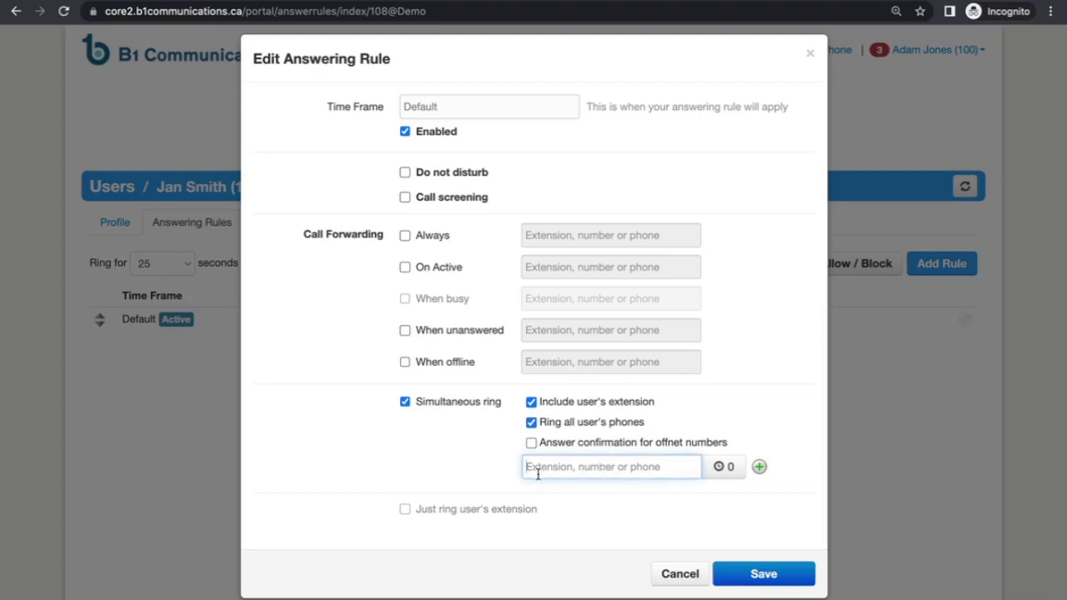
pyautogui.write('108')
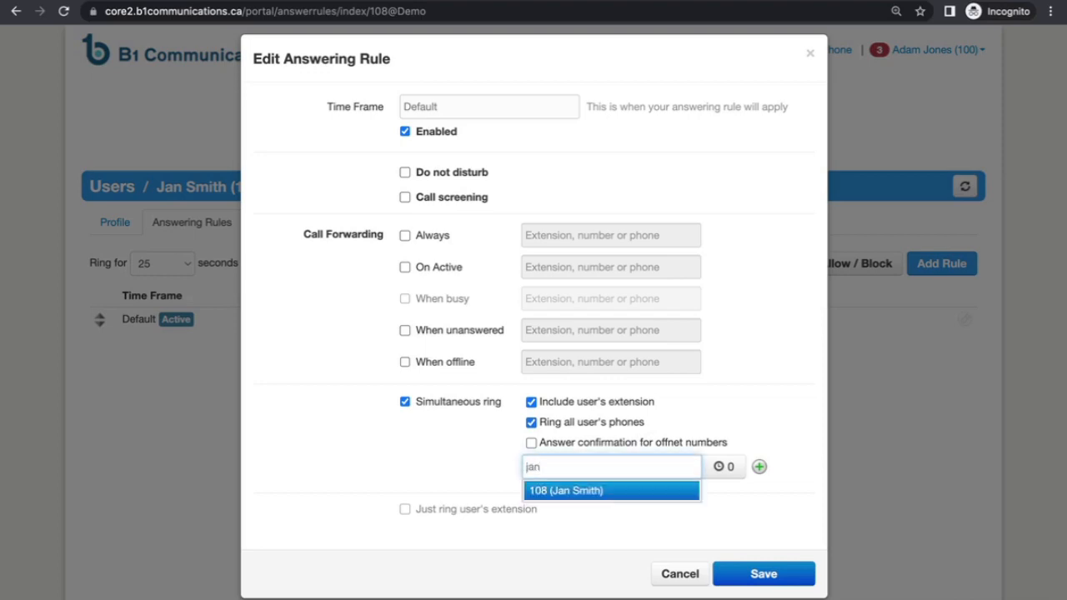
pyautogui.press('Return')
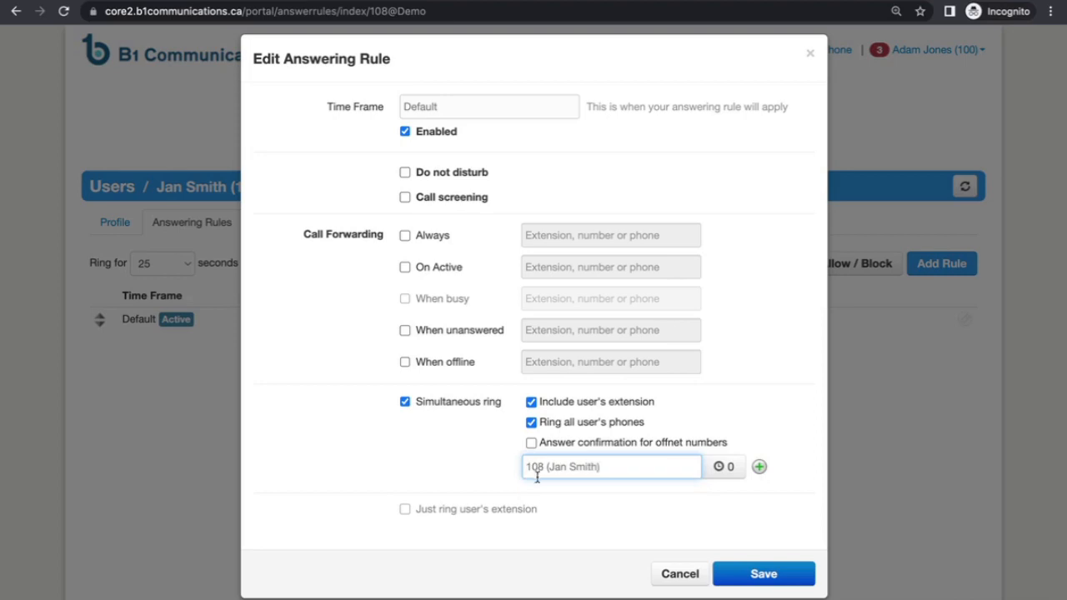
pyautogui.click(758, 466)
pyautogui.click(579, 492)
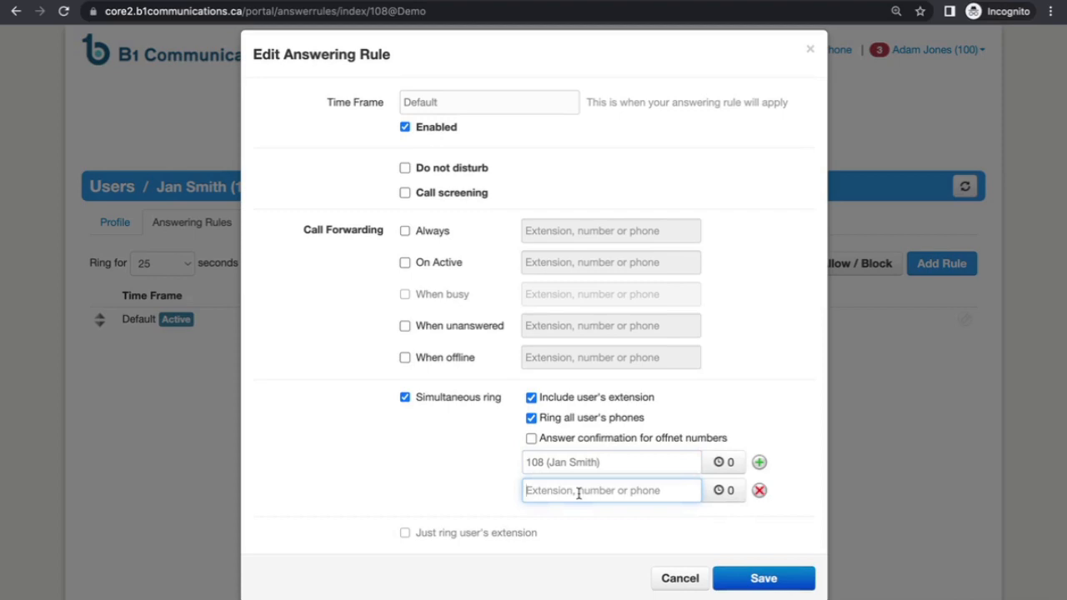
pyautogui.write('7789999999')
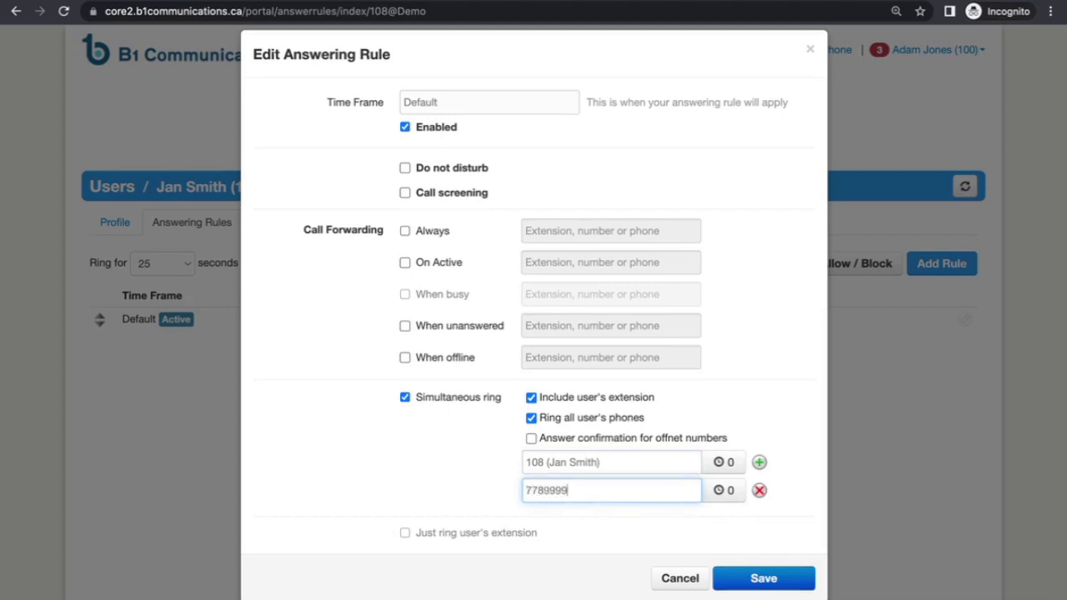
pyautogui.click(720, 490)
pyautogui.moveTo(688, 525)
pyautogui.mouseDown()
pyautogui.moveTo(684, 467)
pyautogui.moveTo(685, 507)
pyautogui.mouseUp()
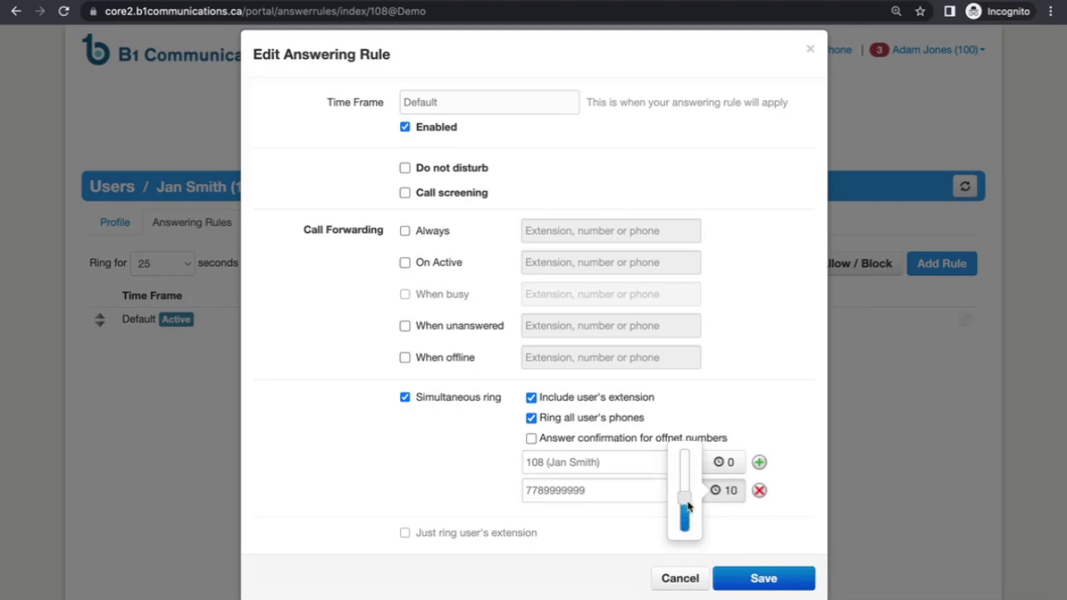
pyautogui.click(730, 498)
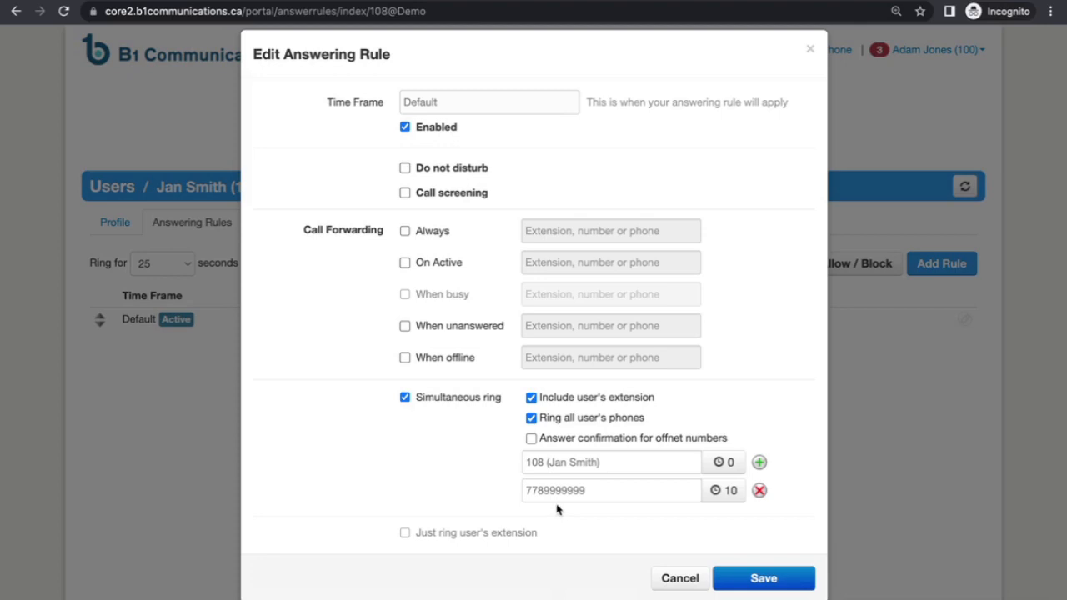
pyautogui.click(531, 439)
pyautogui.click(767, 581)
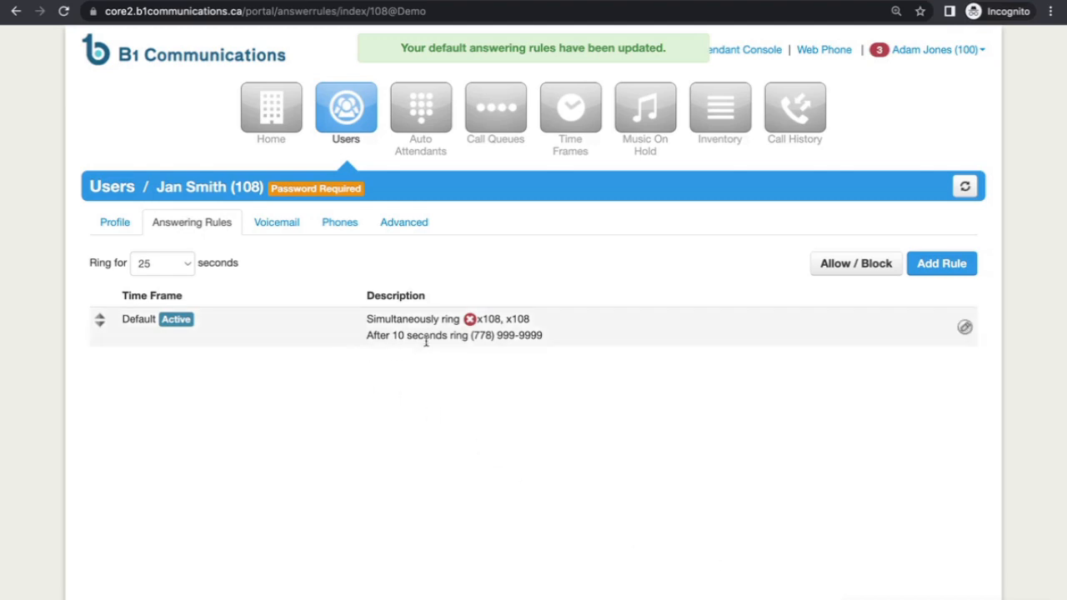
# - Keep the Ring for duration at 25 seconds
pyautogui.click(180, 269)
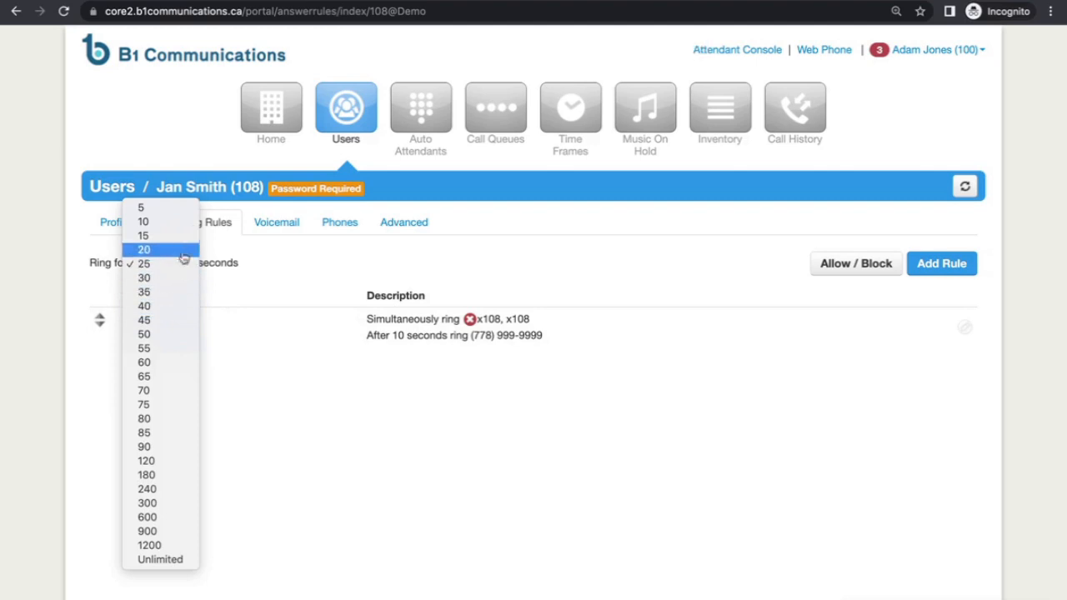
pyautogui.click(177, 265)
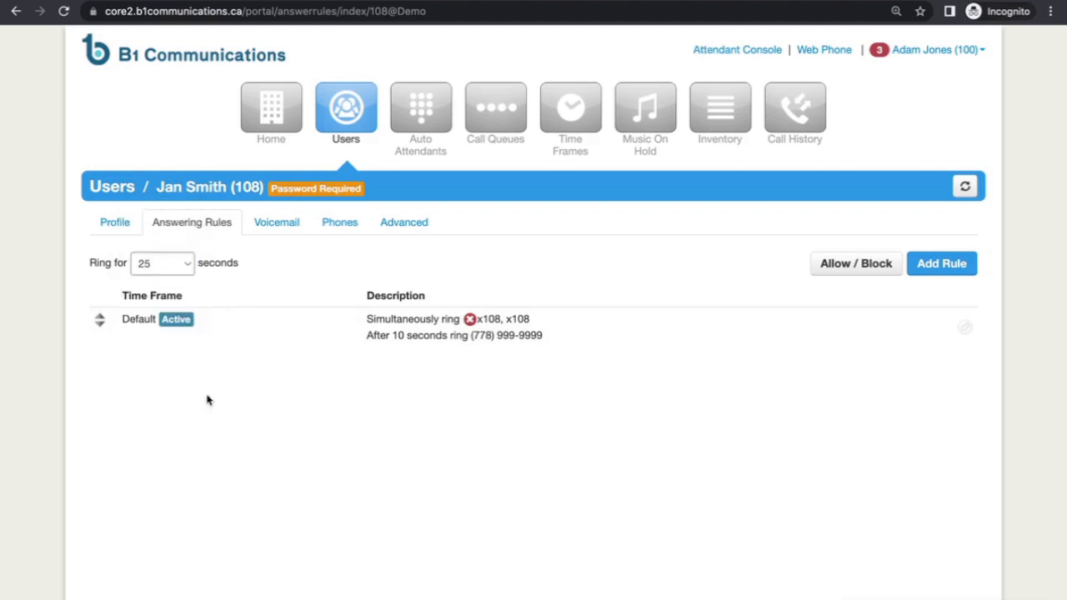
pyautogui.click(279, 224)
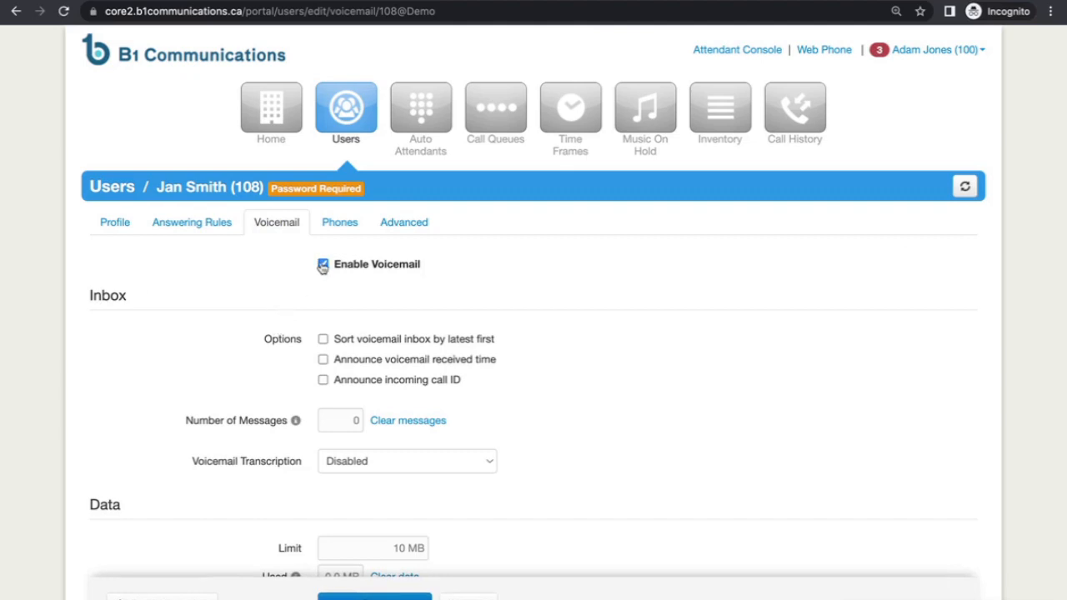
# - Keep voicemail enabled and open the greeting manager with Text-To-Speech selected
pyautogui.click(323, 264)
pyautogui.click(323, 264)
pyautogui.scroll(-1, 578, 389)
pyautogui.scroll(-1, 578, 388)
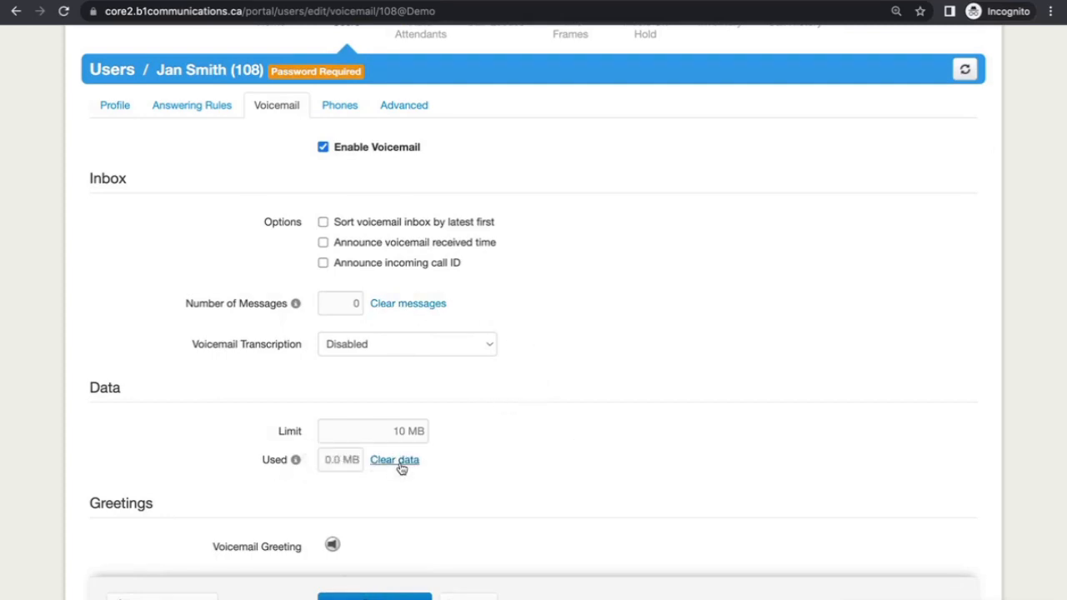
pyautogui.scroll(-3, 491, 469)
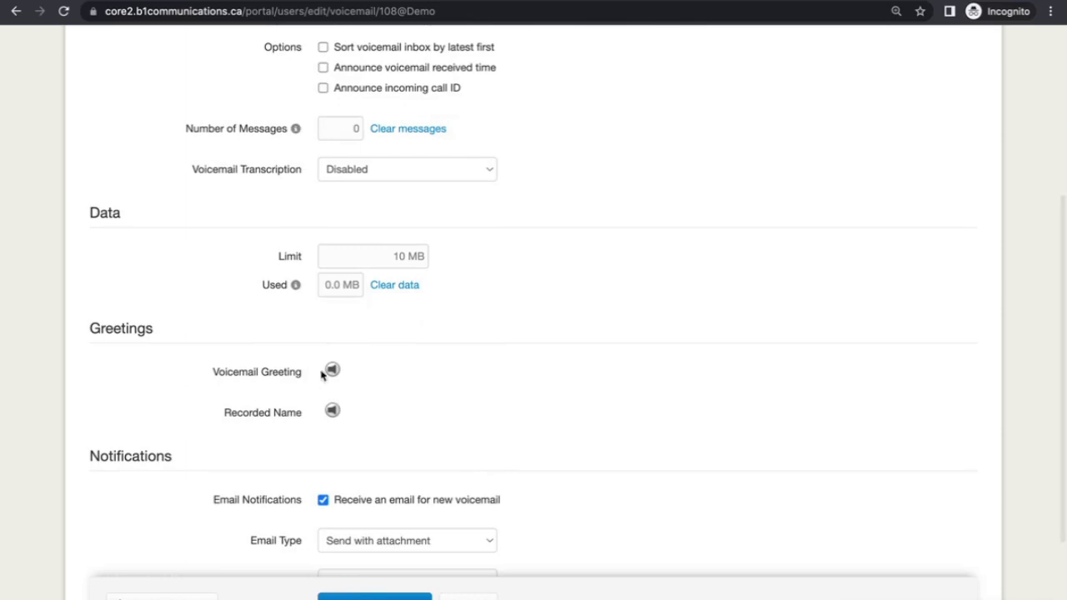
pyautogui.click(348, 371)
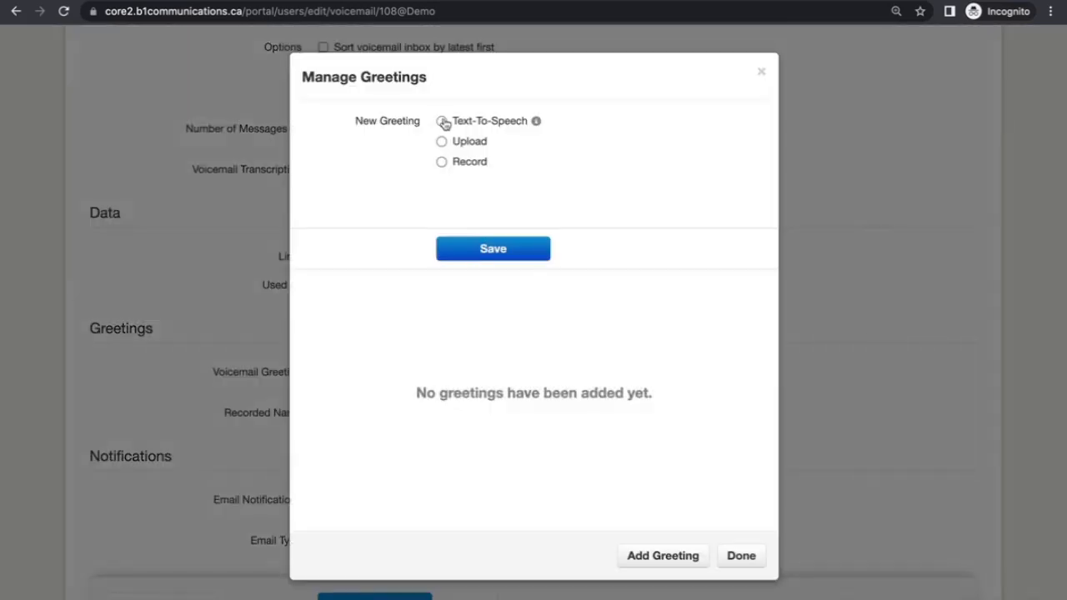
pyautogui.click(442, 122)
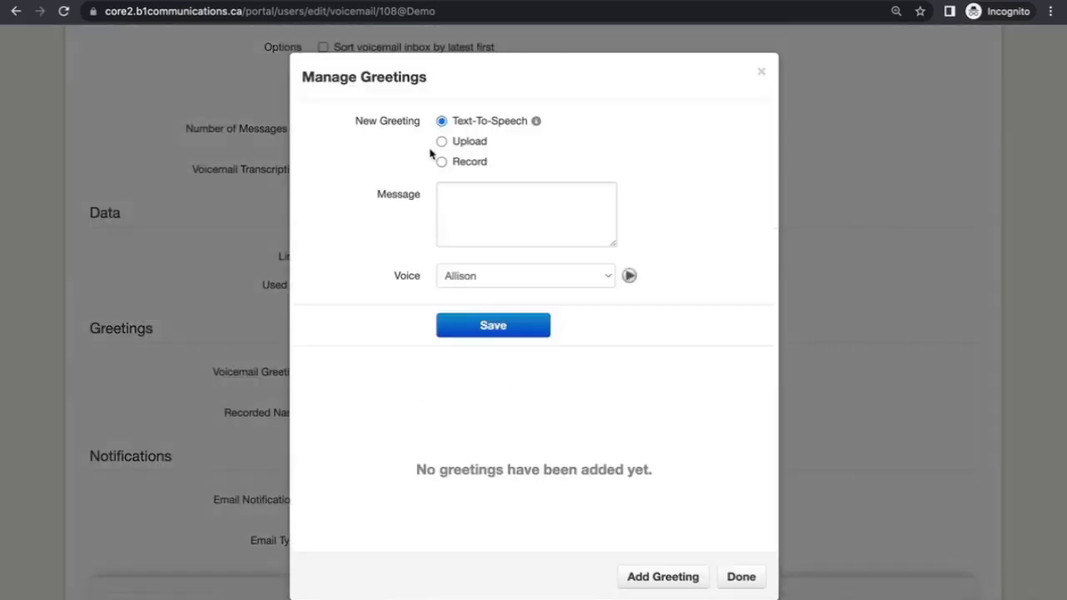
pyautogui.click(441, 141)
pyautogui.click(440, 162)
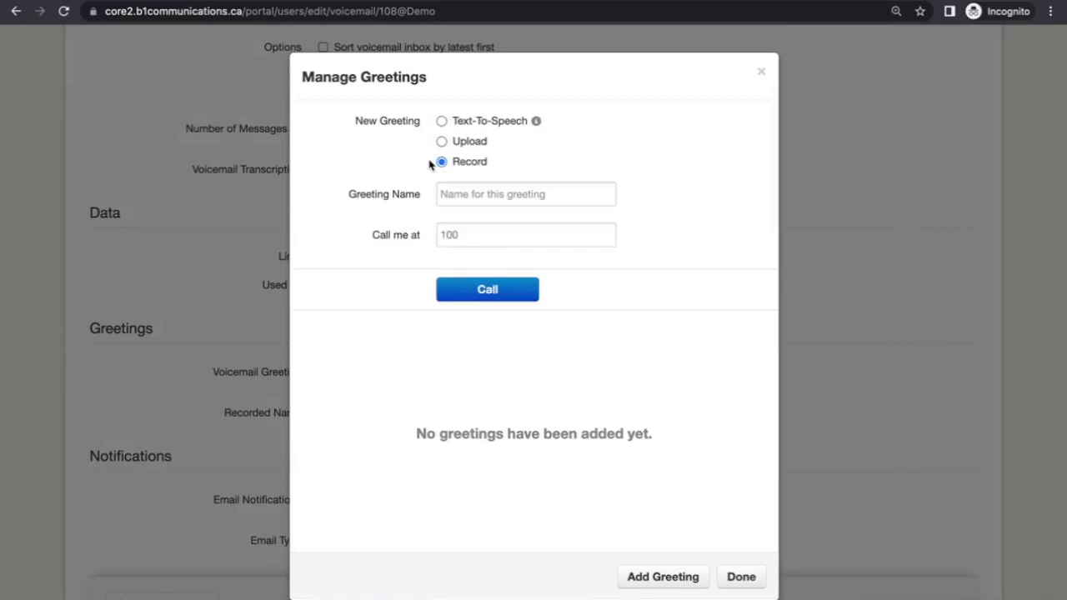
pyautogui.click(442, 122)
# - Enter 'Thanks for calling. Please leave a message.', choose the Brian voice, and save
pyautogui.click(465, 202)
pyautogui.write('T')
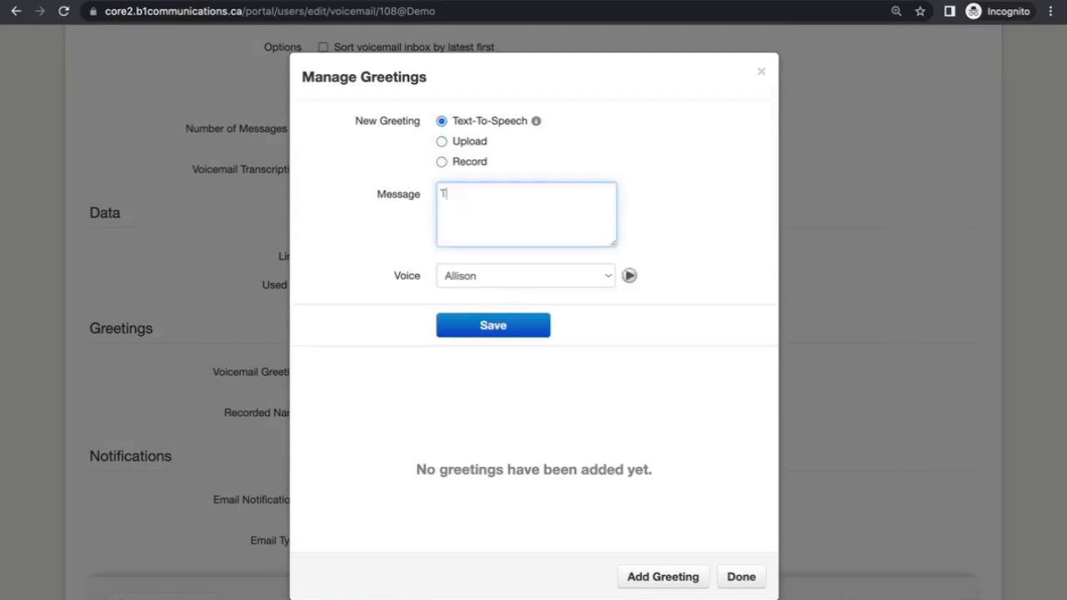
pyautogui.write('hanks for calling.')
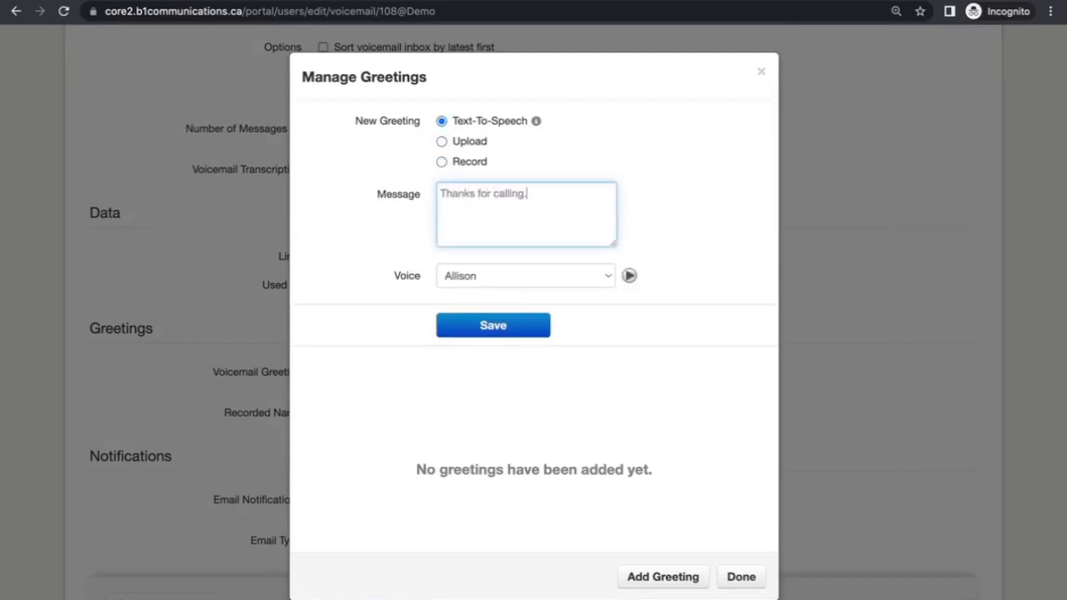
pyautogui.write(' Please leave a message.')
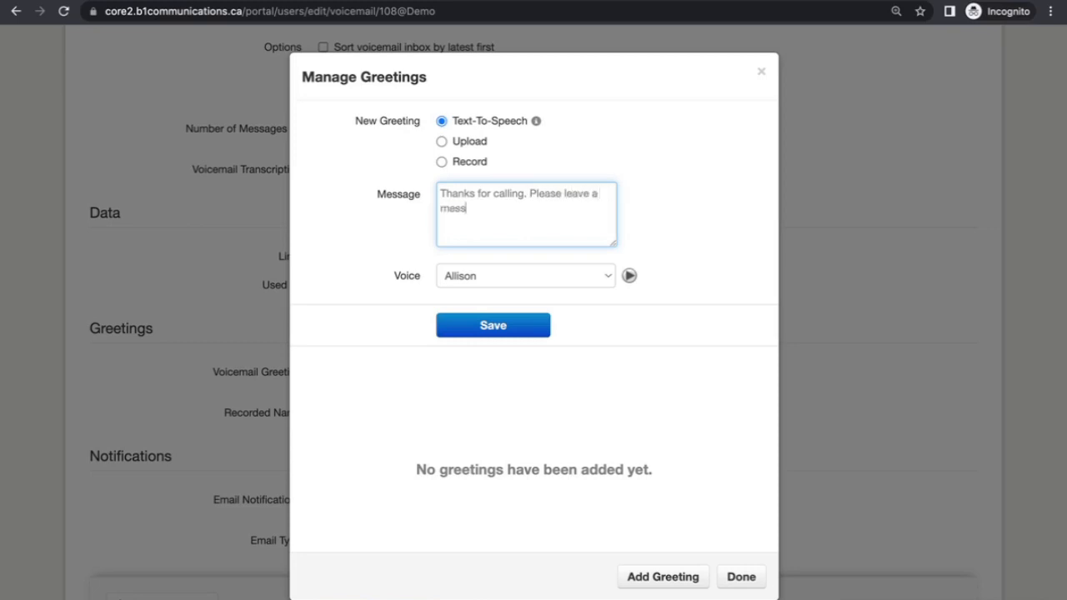
pyautogui.click(441, 162)
pyautogui.click(441, 121)
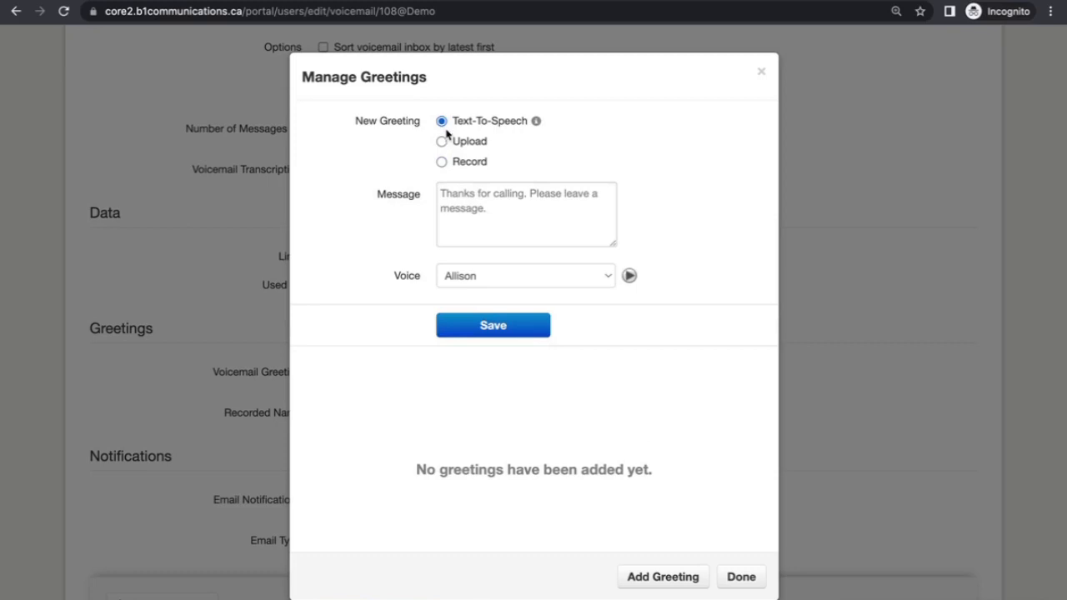
pyautogui.click(483, 278)
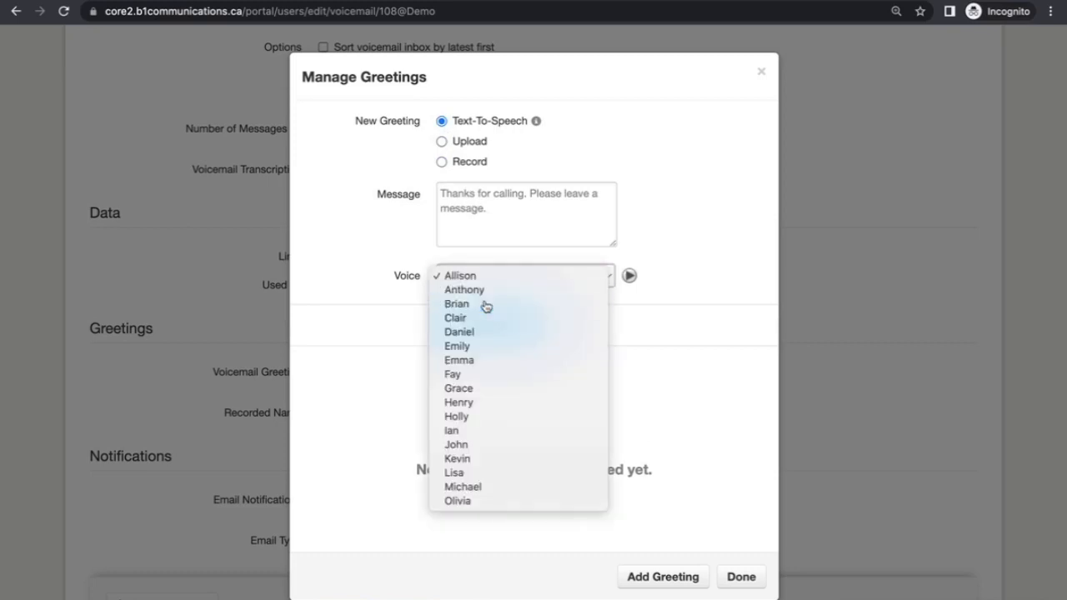
pyautogui.click(484, 305)
pyautogui.click(521, 325)
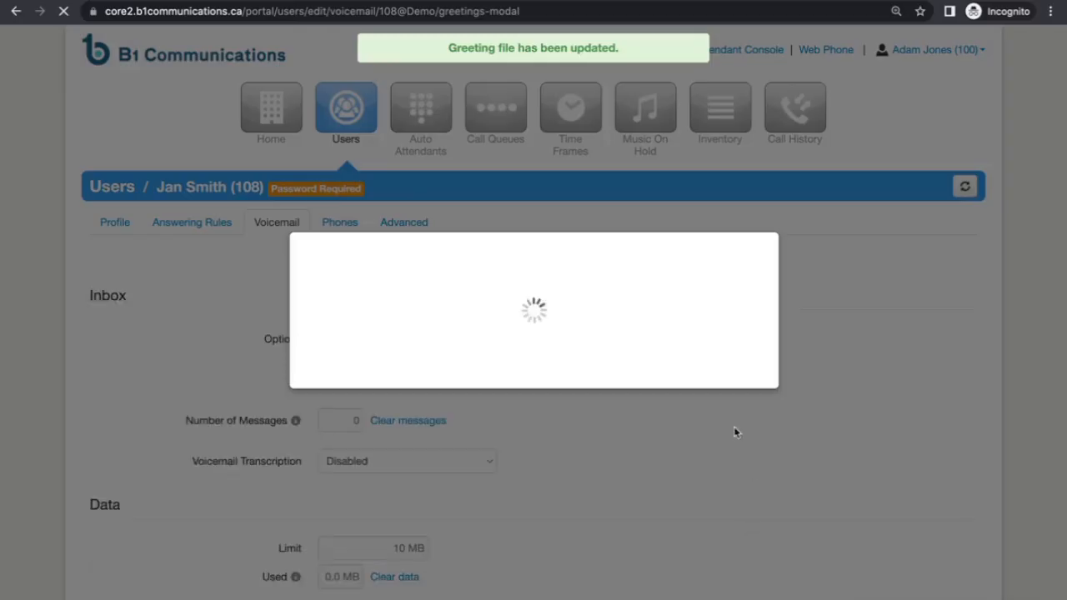
# - Close the greeting manager and turn on email alerts for new voicemail
pyautogui.click(741, 566)
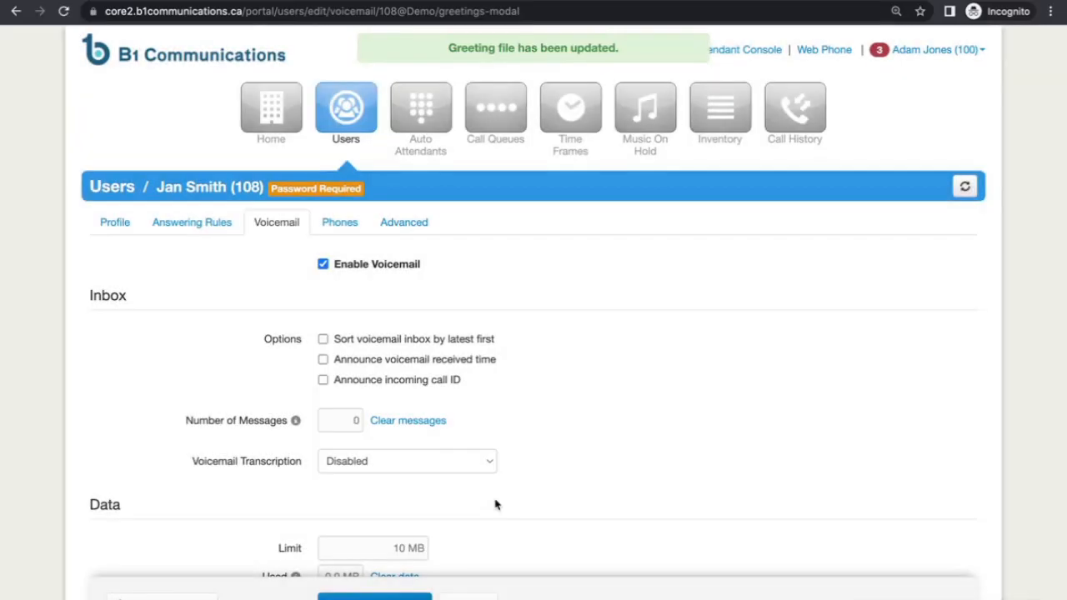
pyautogui.scroll(-5, 498, 503)
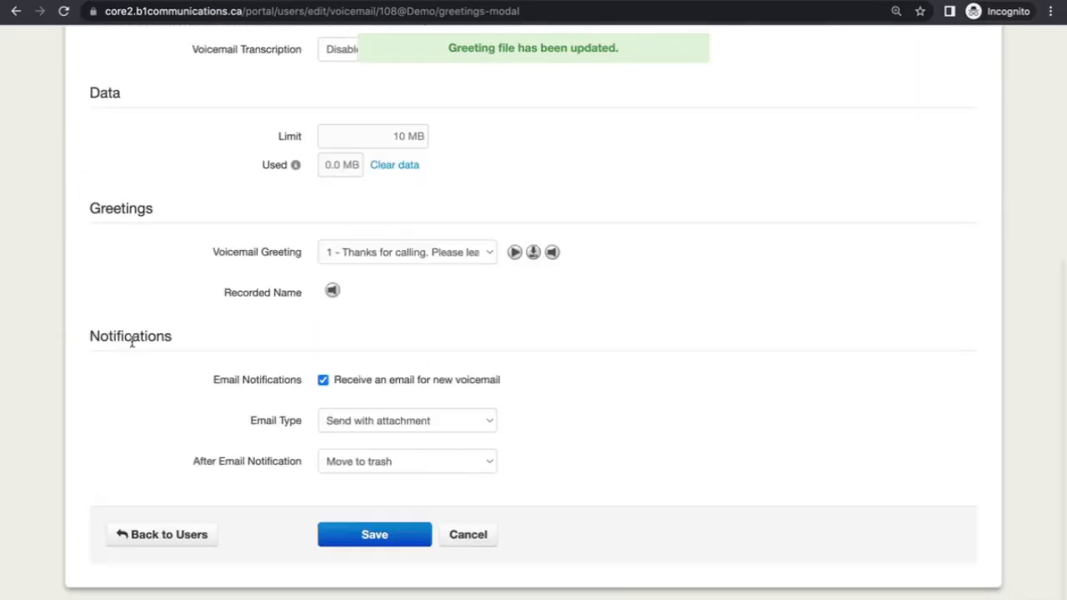
pyautogui.click(322, 380)
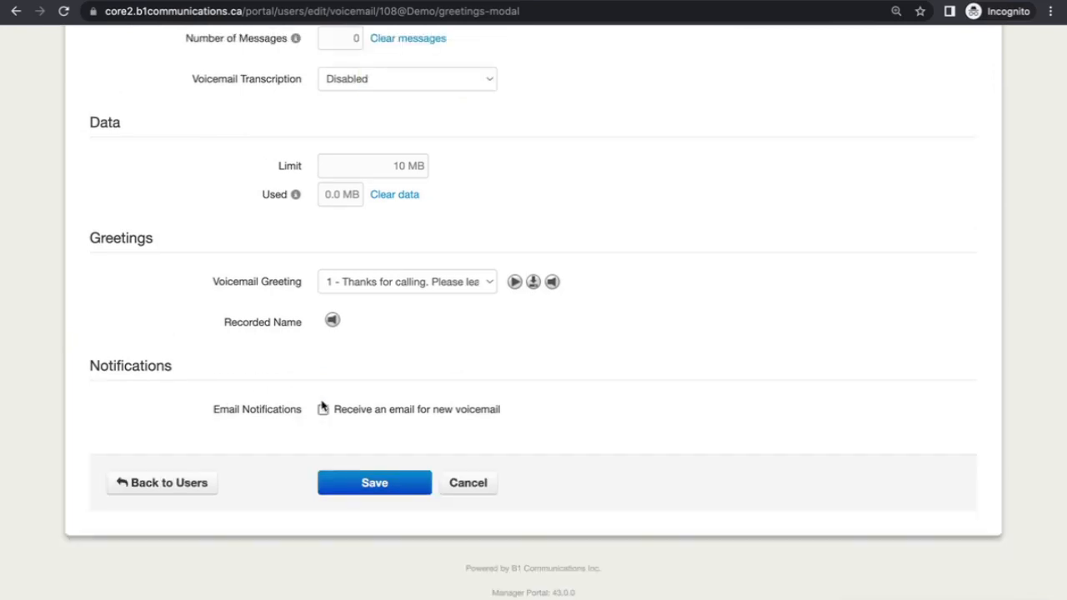
pyautogui.click(322, 409)
# - Set Email Type to Send with attachment and After Email Notification to Move to trash
pyautogui.click(463, 427)
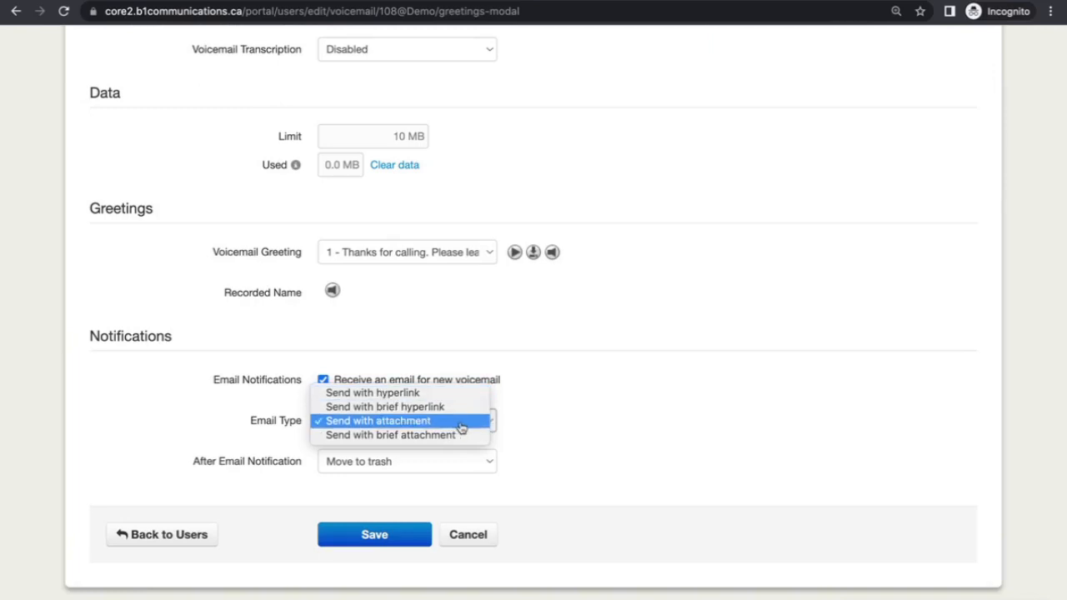
pyautogui.click(559, 435)
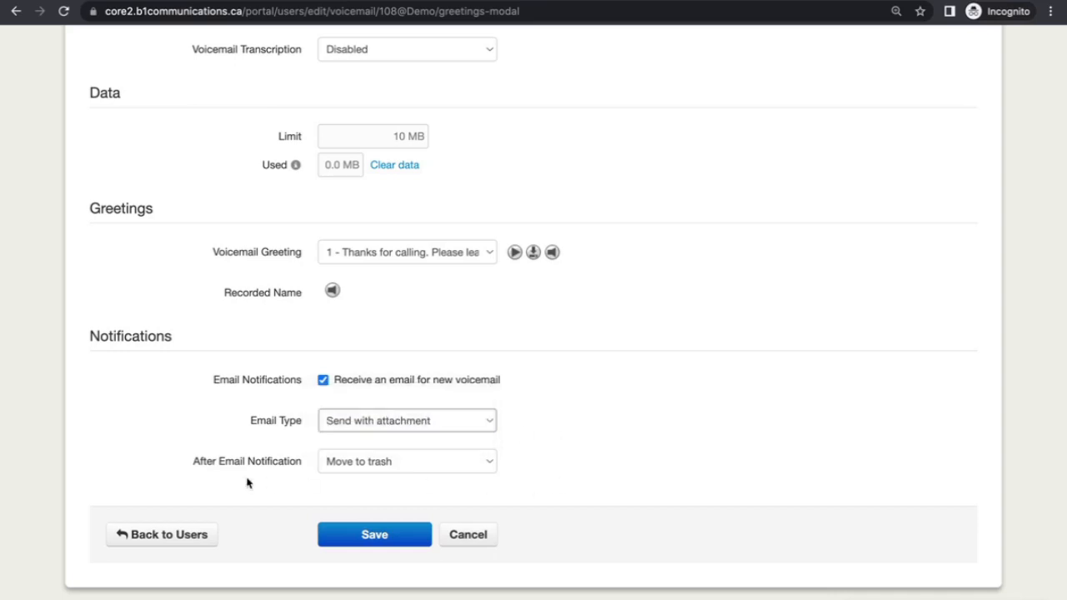
pyautogui.click(490, 465)
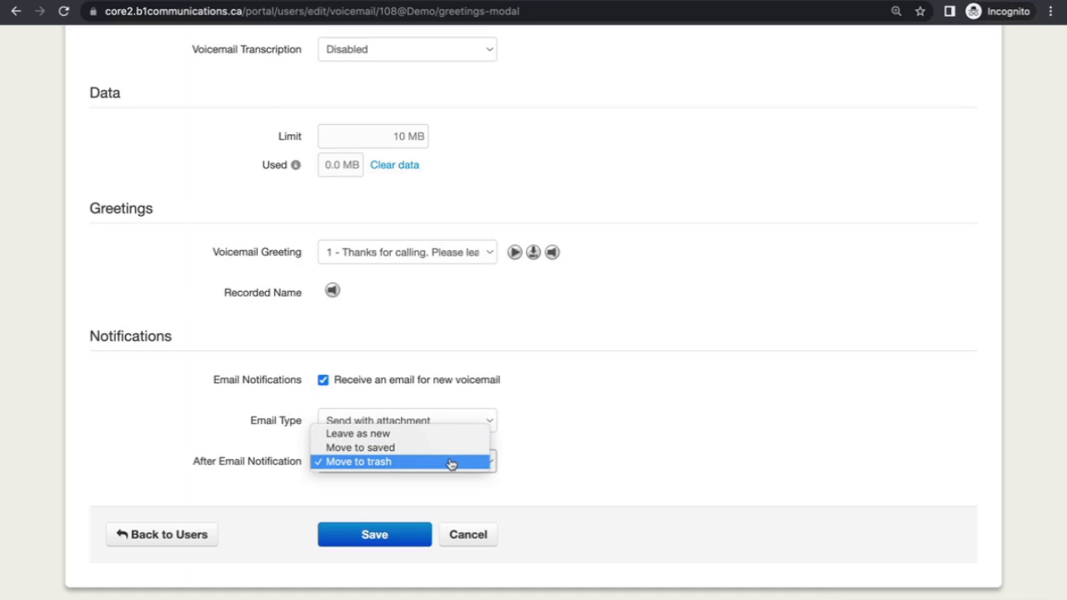
pyautogui.click(451, 464)
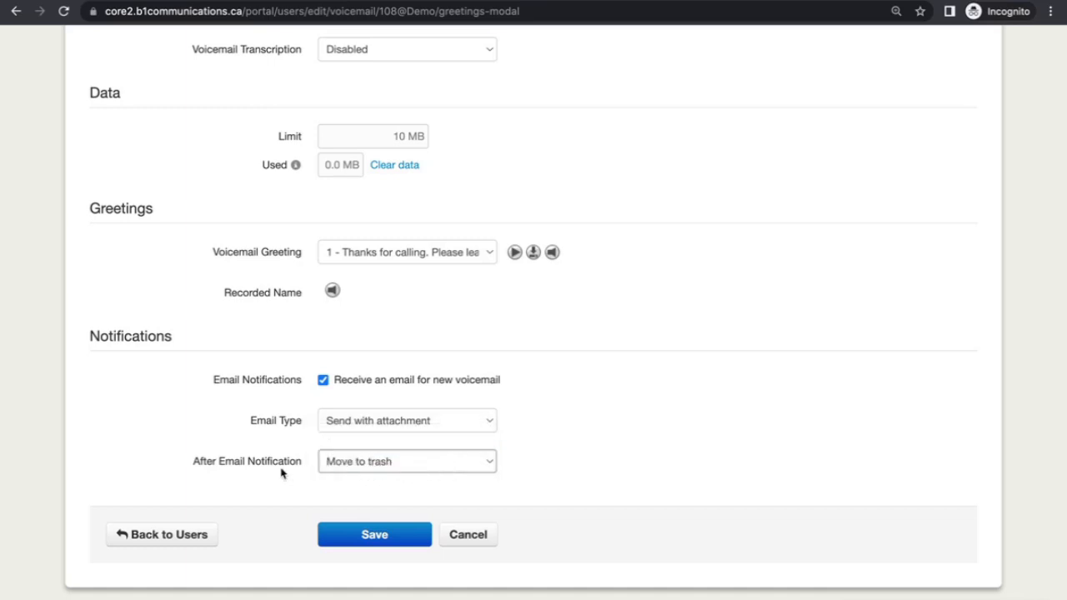
pyautogui.scroll(1, 342, 359)
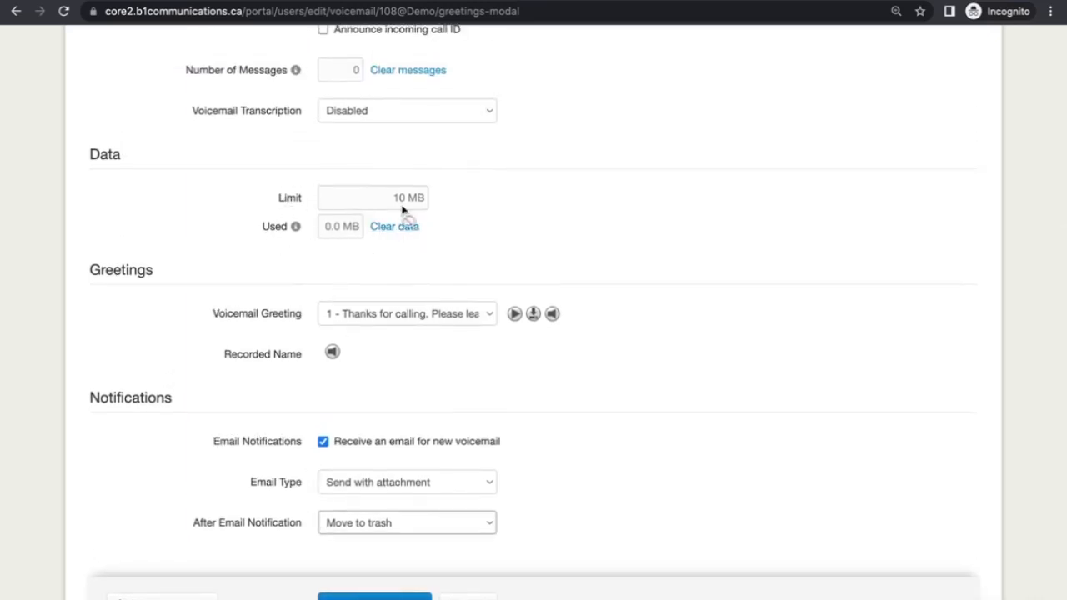
pyautogui.scroll(-2, 415, 396)
pyautogui.scroll(2, 415, 397)
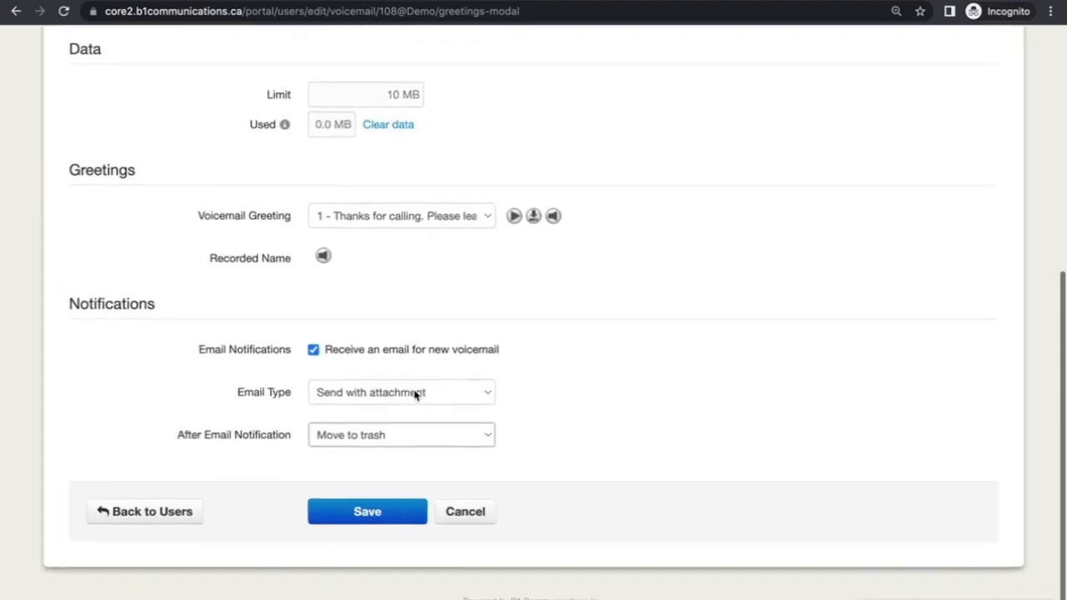
pyautogui.scroll(1, 389, 367)
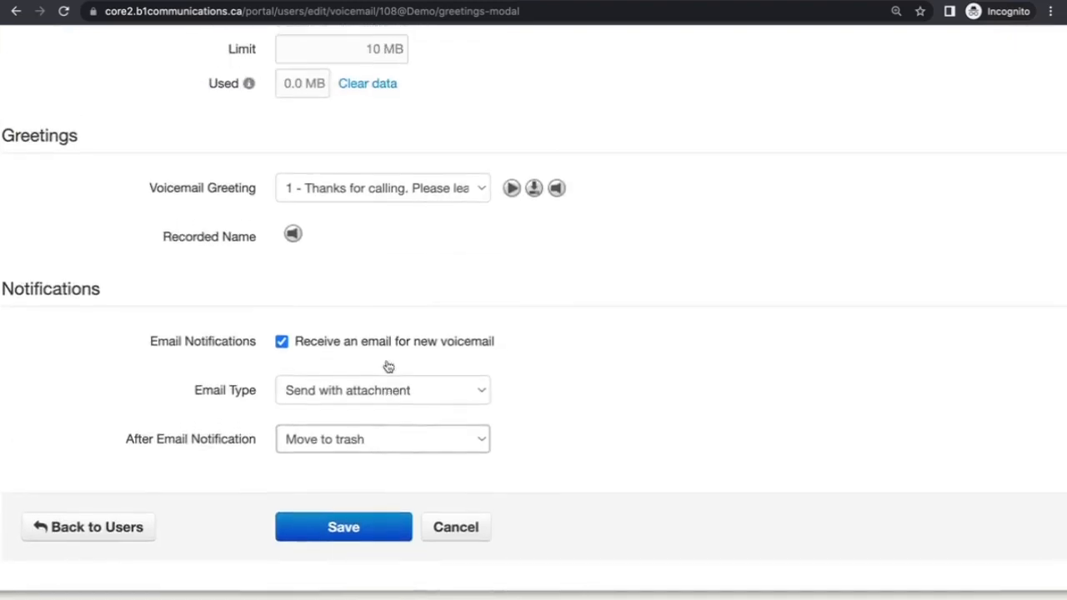
pyautogui.scroll(-2, 387, 365)
pyautogui.scroll(8, 386, 364)
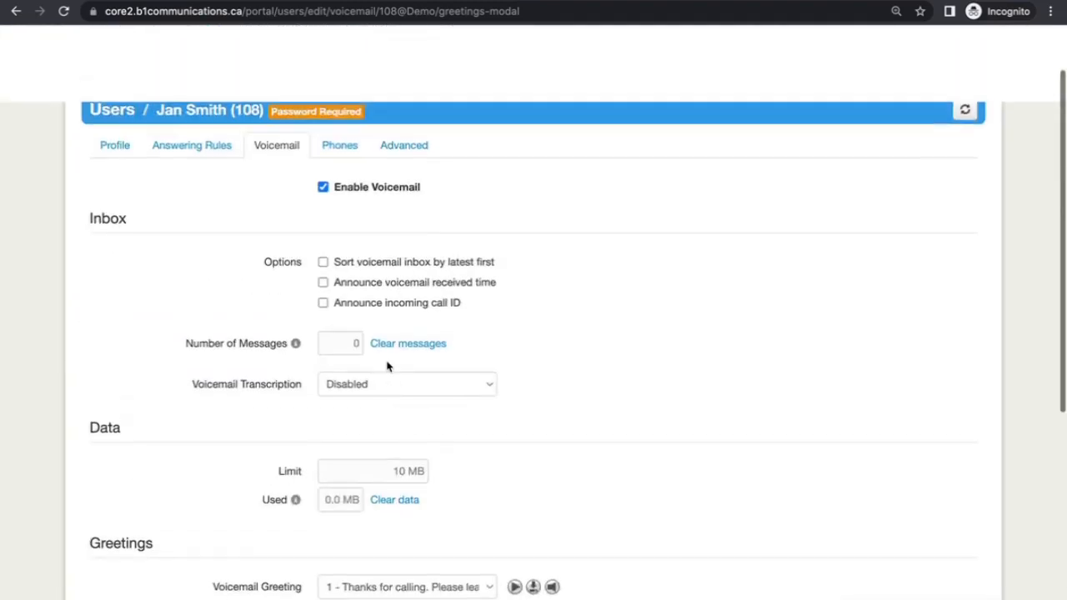
# - Open SNAPbuilder for extension 108's Yealink SIP-T46G from the Phones tab and confirm editing
pyautogui.click(341, 173)
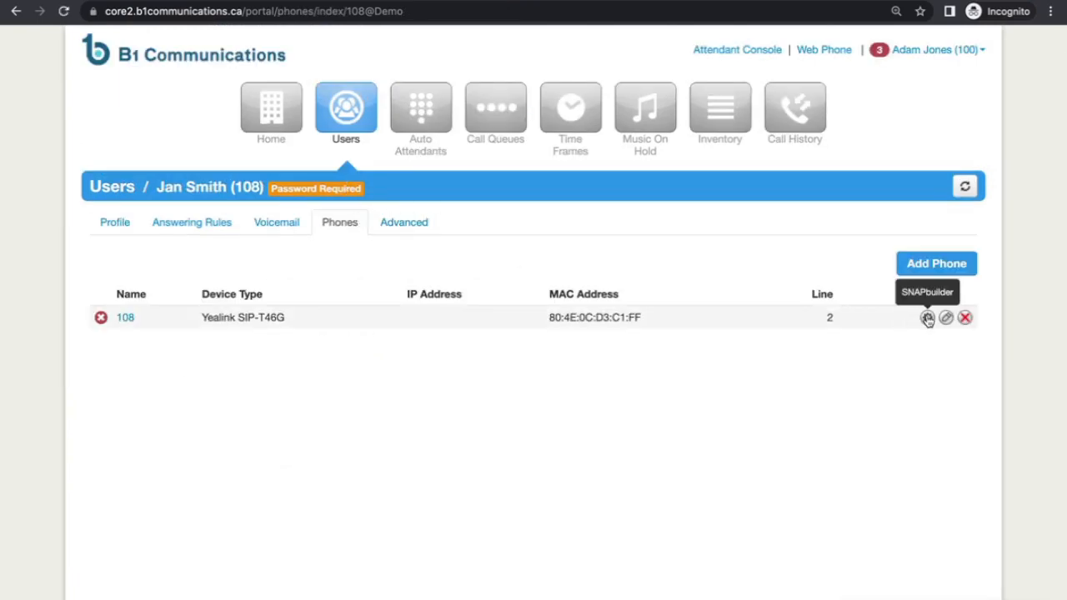
pyautogui.click(928, 318)
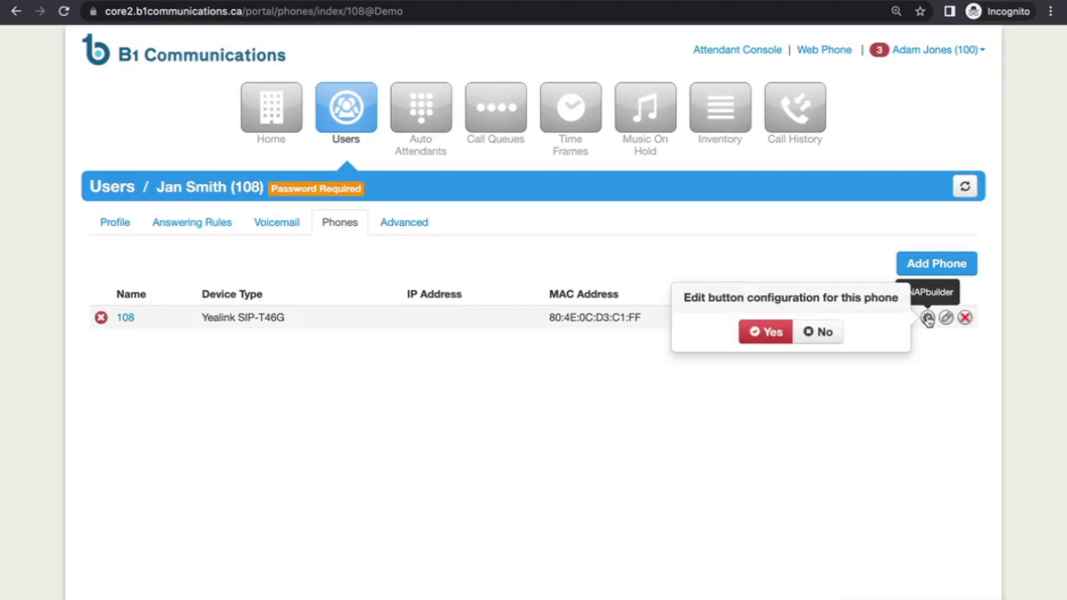
pyautogui.click(766, 333)
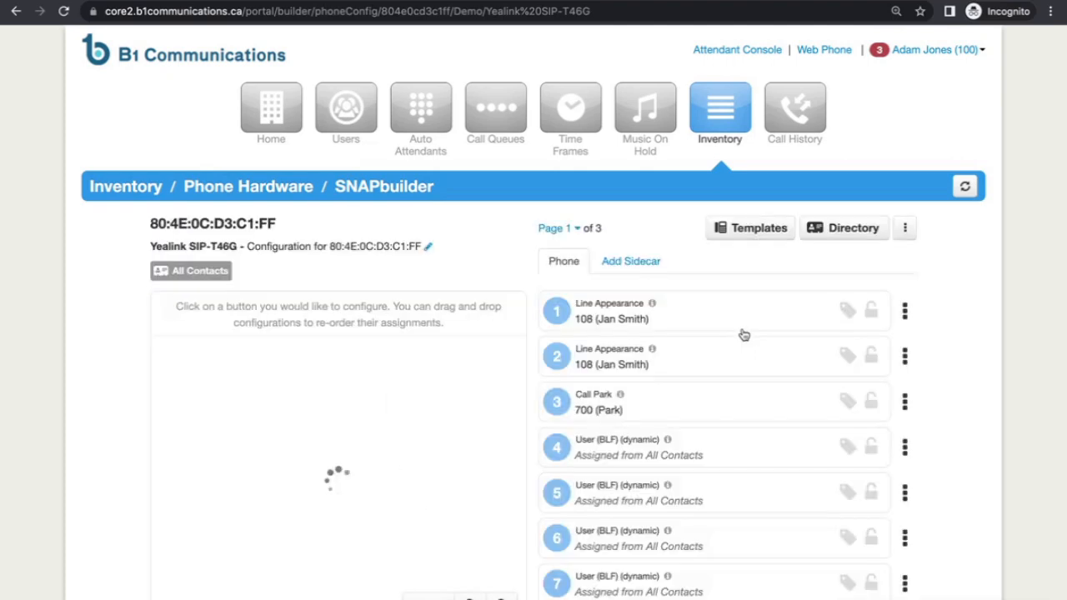
# - Inspect buttons 1–3 (line appearances and call park 700), then bring up button 4's options menu
pyautogui.scroll(-2, 745, 333)
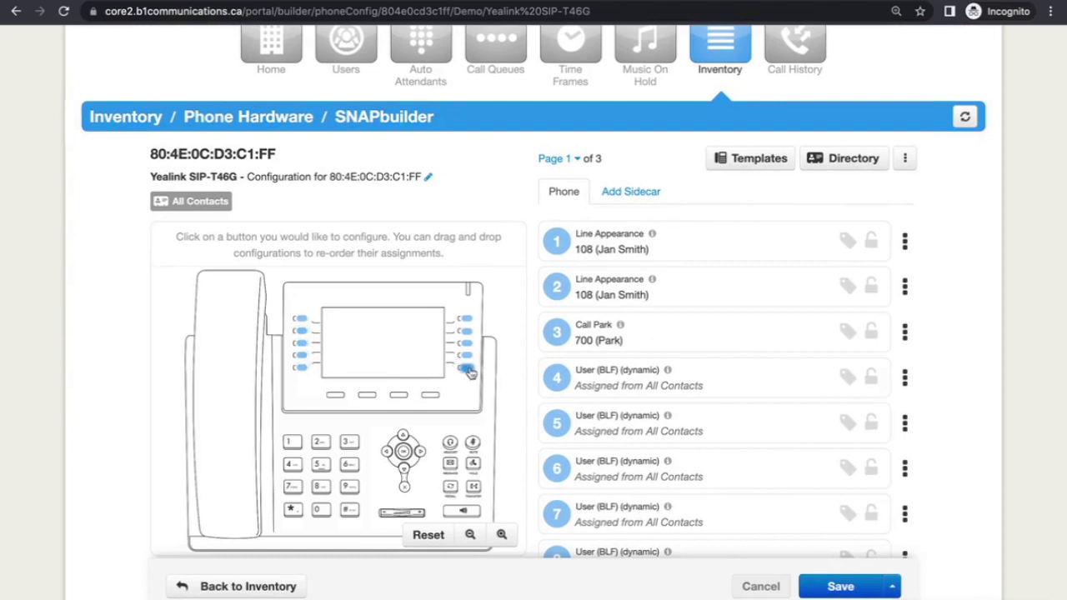
pyautogui.click(302, 354)
pyautogui.scroll(-3, 333, 334)
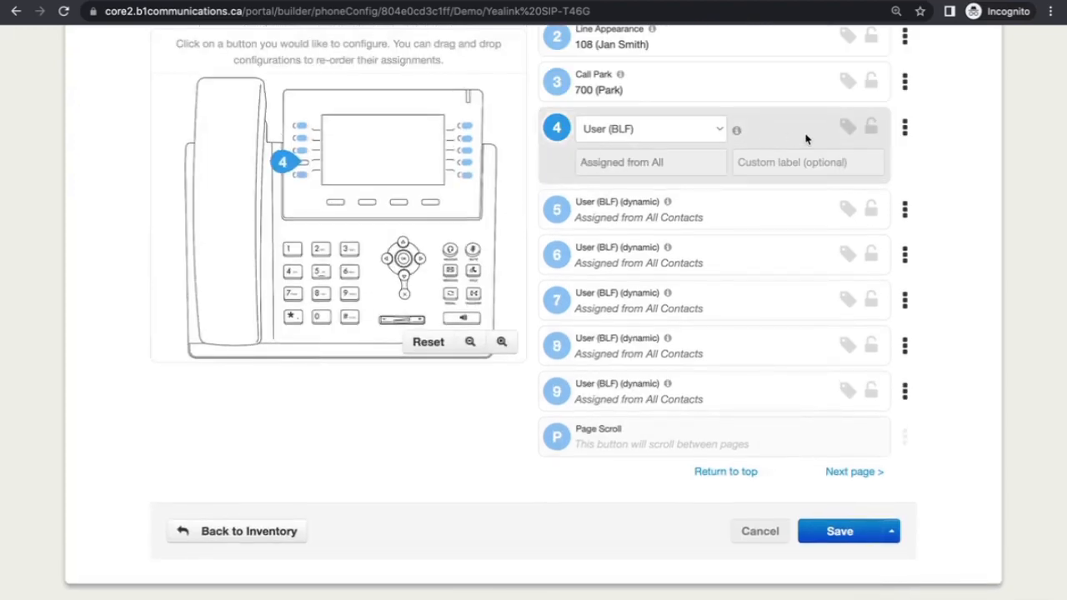
pyautogui.scroll(1, 792, 163)
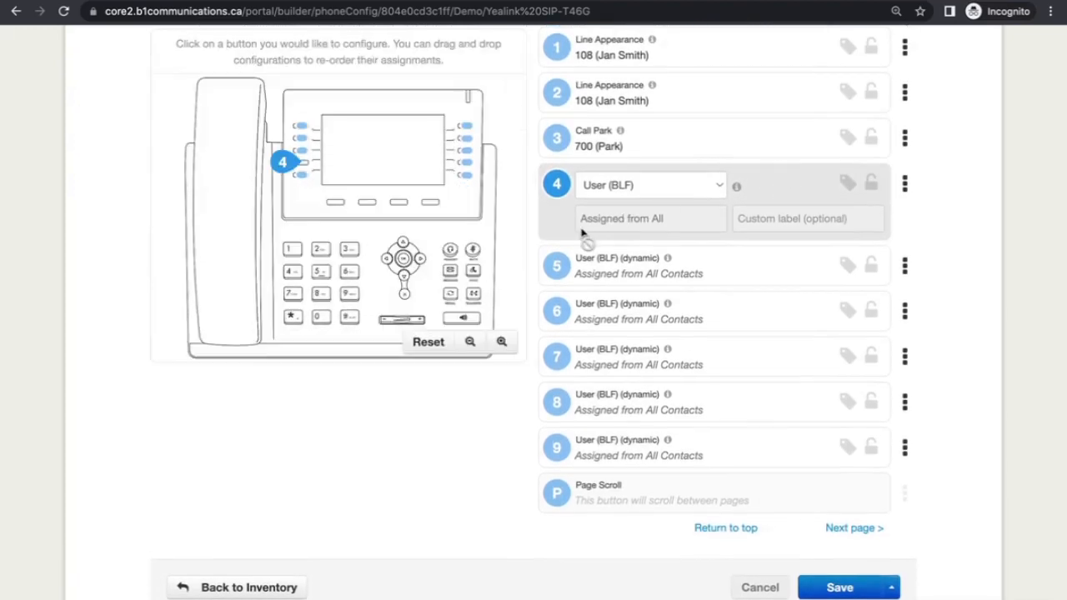
pyautogui.scroll(1, 583, 232)
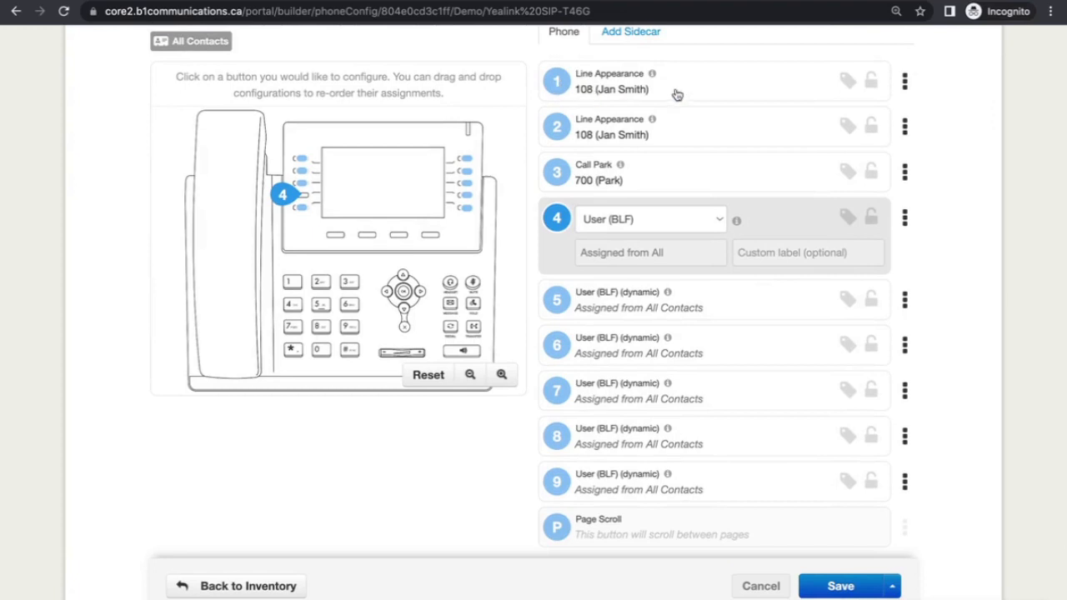
pyautogui.click(795, 95)
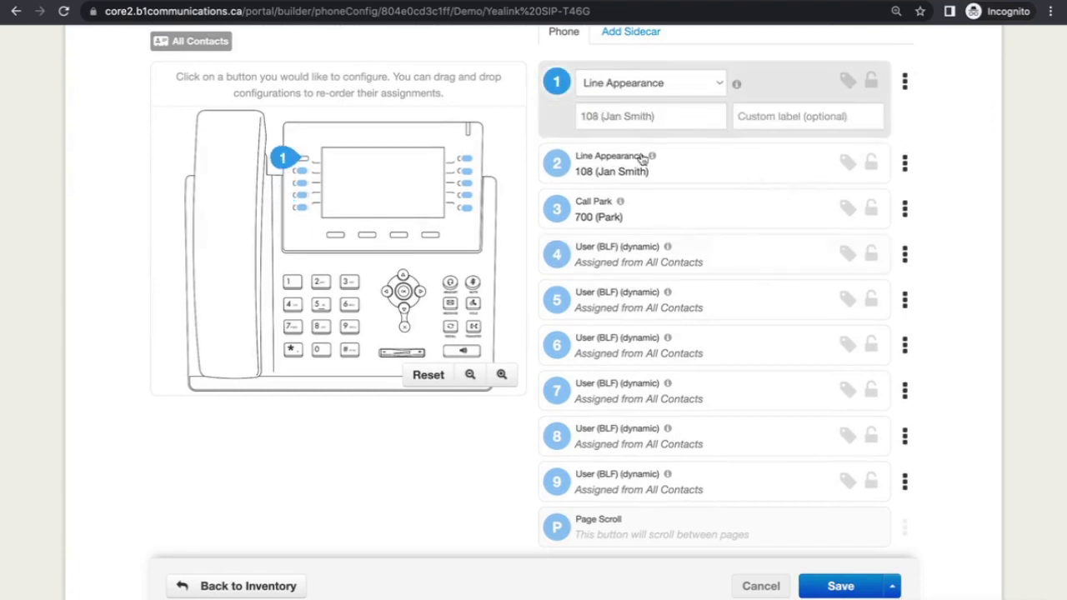
pyautogui.click(697, 165)
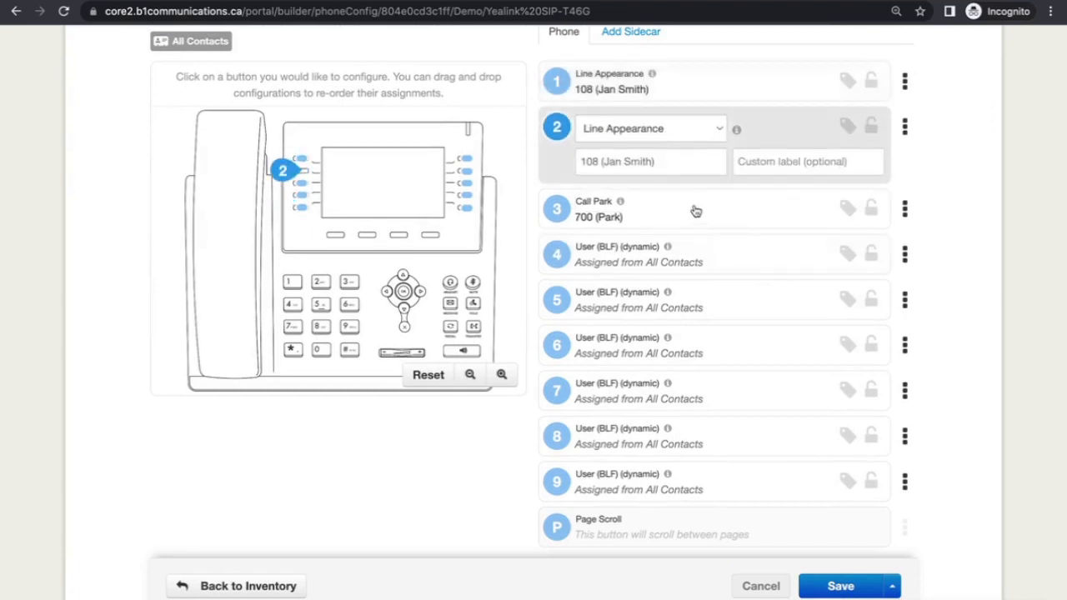
pyautogui.click(658, 230)
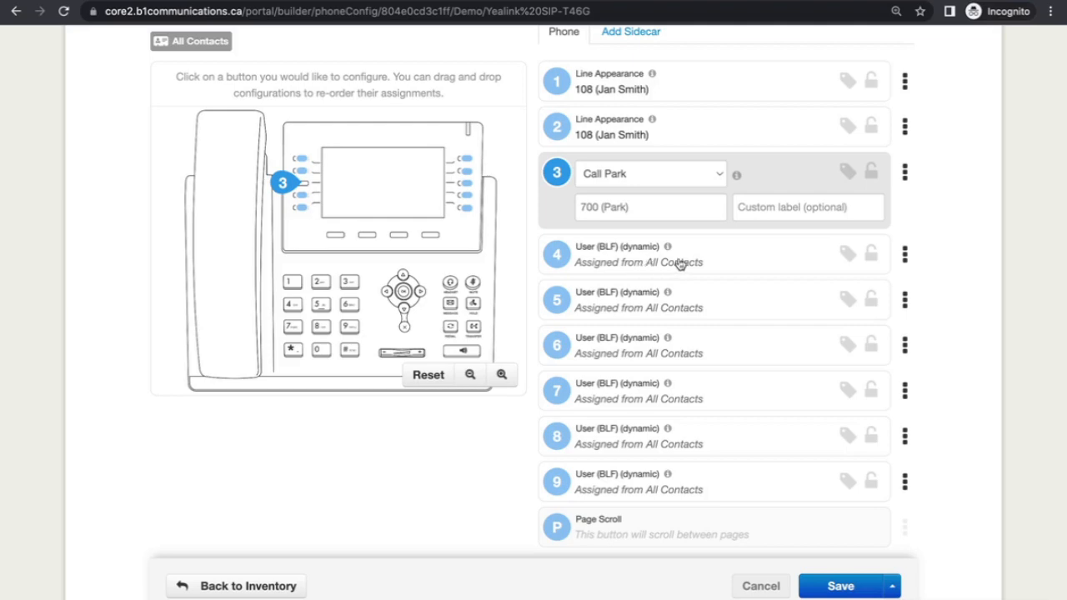
pyautogui.click(905, 255)
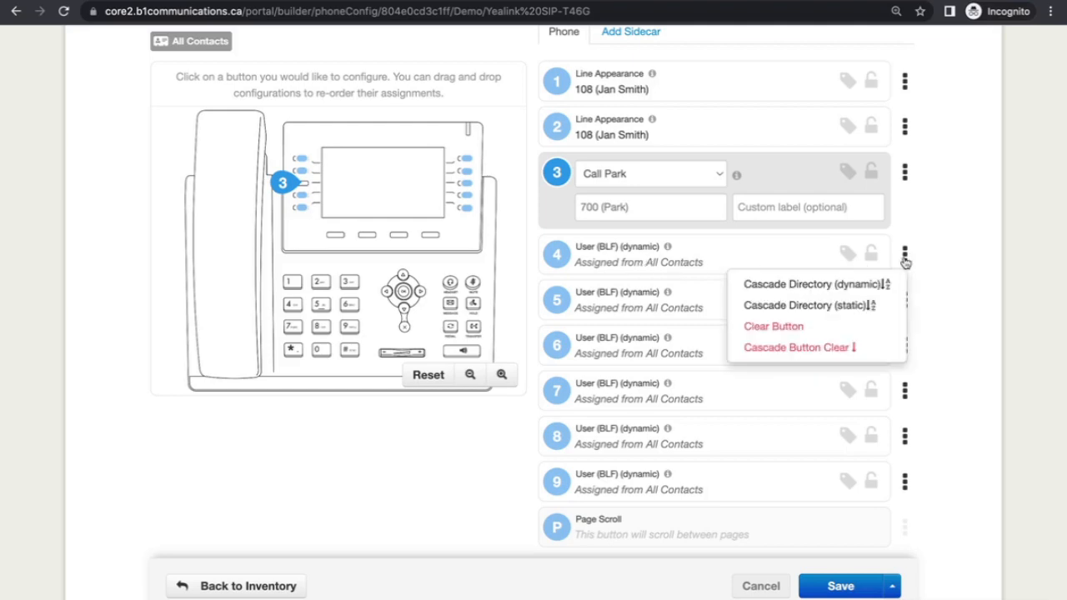
# - Clear button 4 and assign it the Speed Dial feature
pyautogui.click(860, 333)
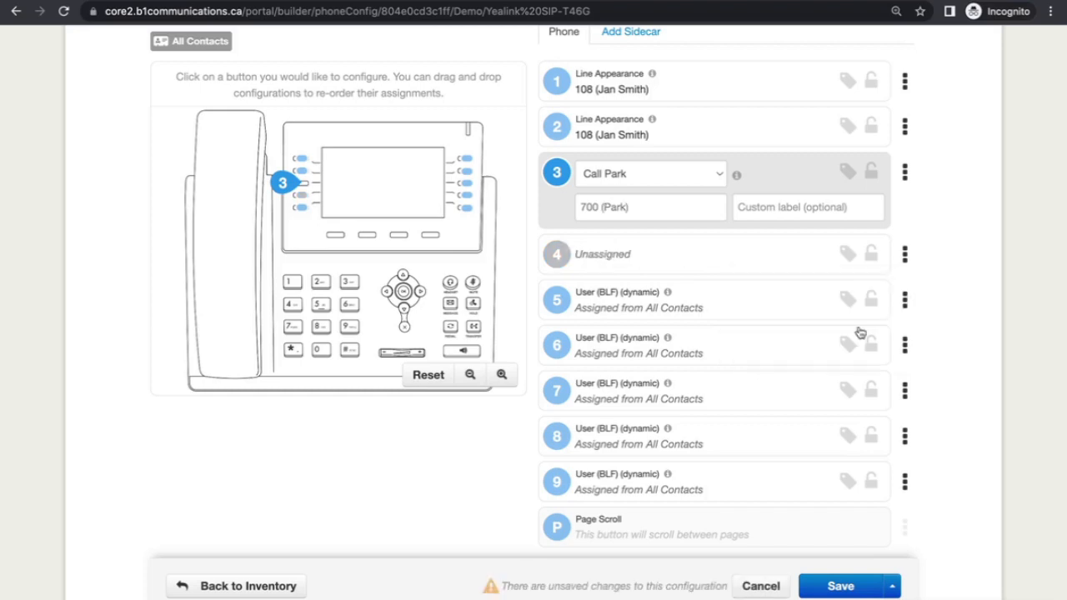
pyautogui.click(666, 256)
pyautogui.click(671, 225)
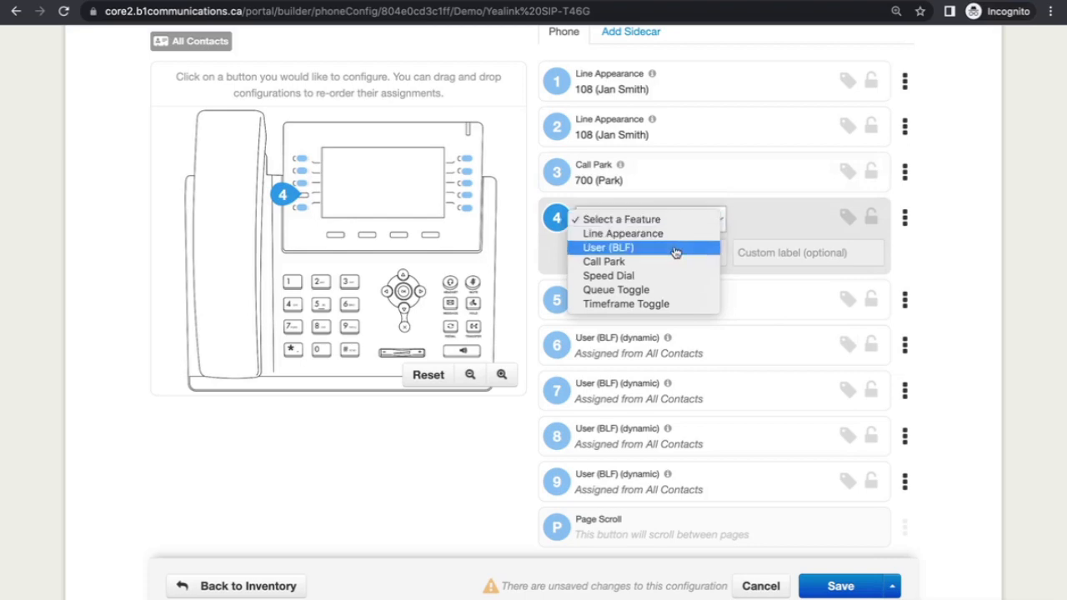
pyautogui.click(675, 248)
pyautogui.click(678, 225)
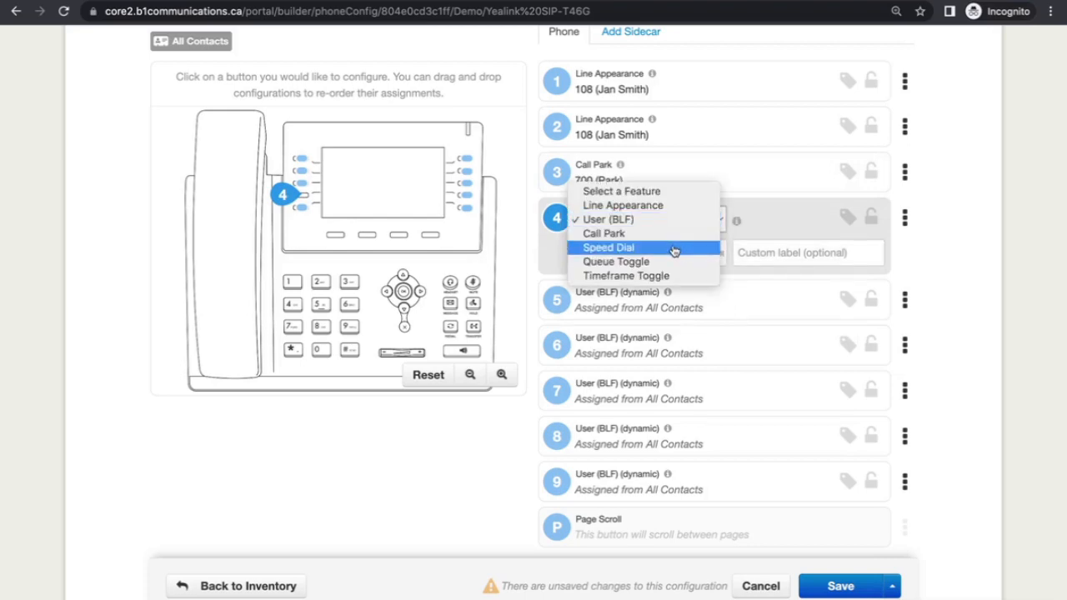
pyautogui.click(673, 248)
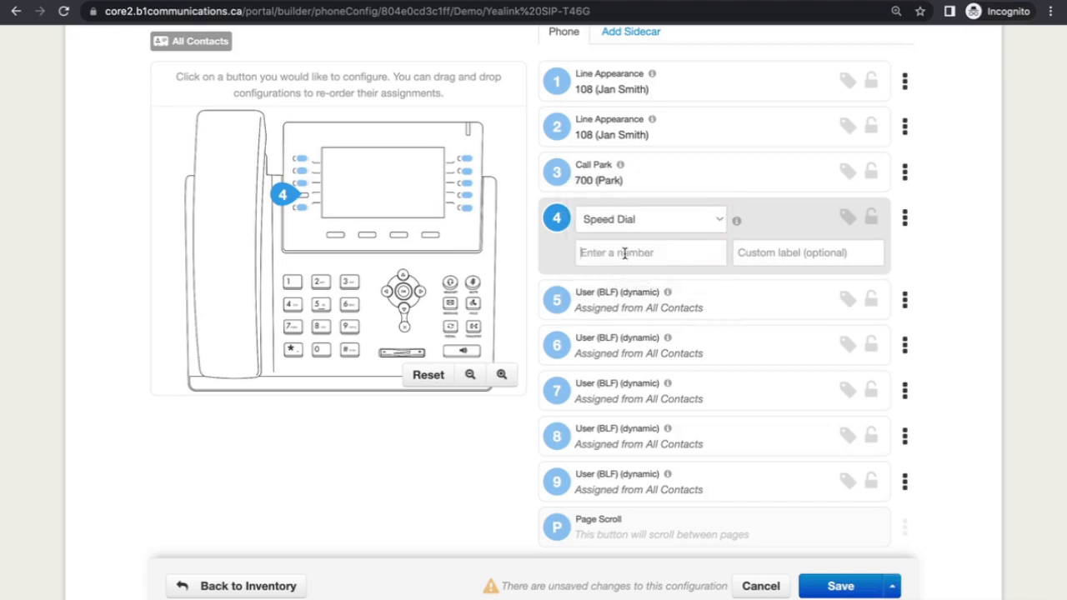
# - Give the speed dial number 778 and the contact's name as custom label
pyautogui.click(623, 253)
pyautogui.write('7789999999')
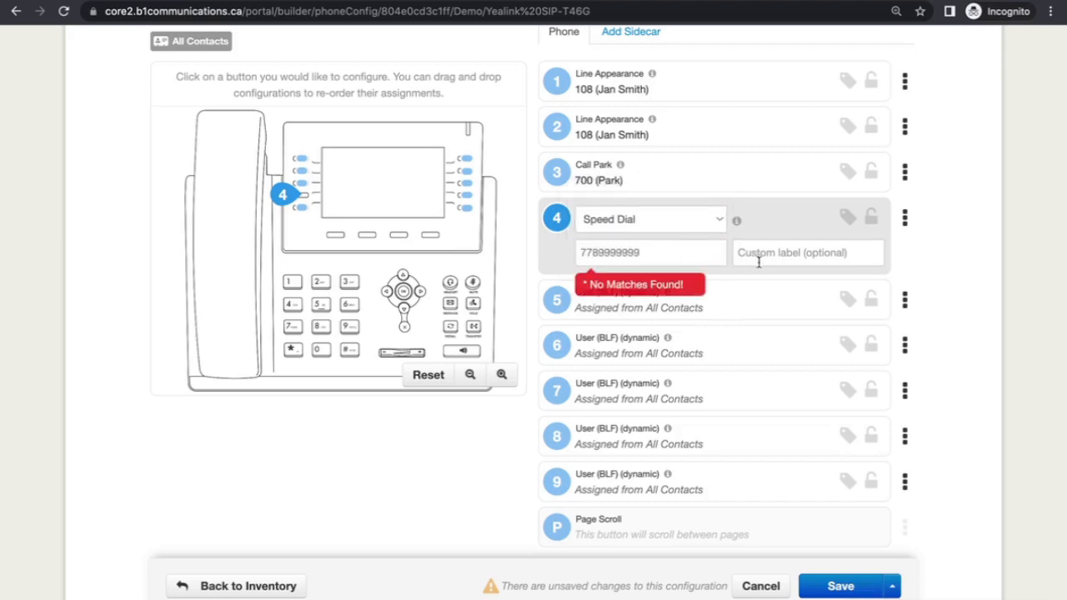
pyautogui.click(765, 256)
pyautogui.write('Mary Jane')
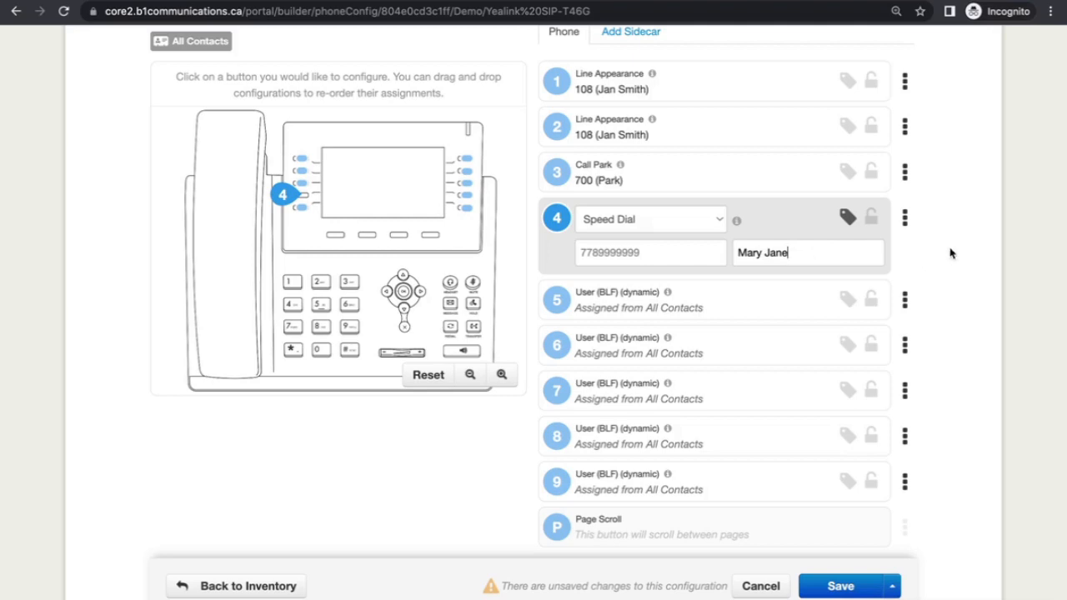
# - Save the phone's button configuration with Save and resync
pyautogui.click(891, 587)
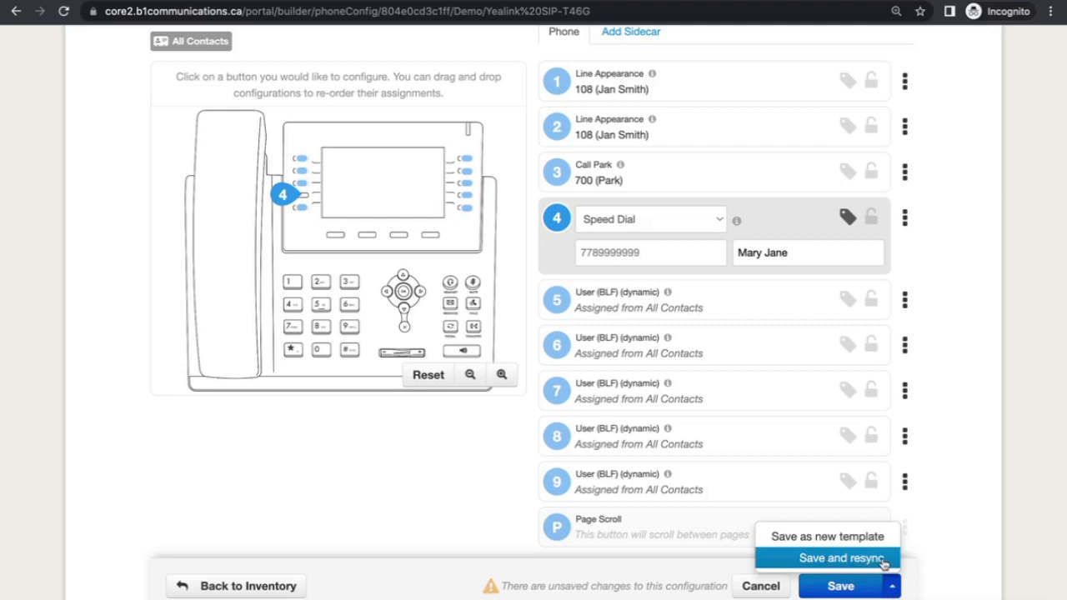
pyautogui.click(885, 561)
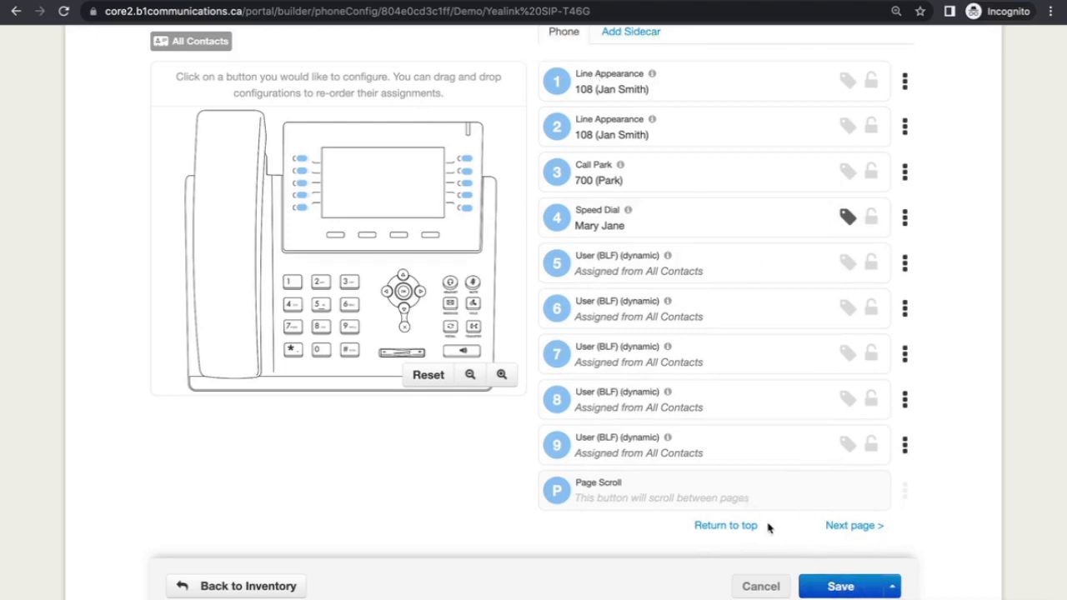
pyautogui.scroll(3, 767, 526)
pyautogui.scroll(2, 768, 530)
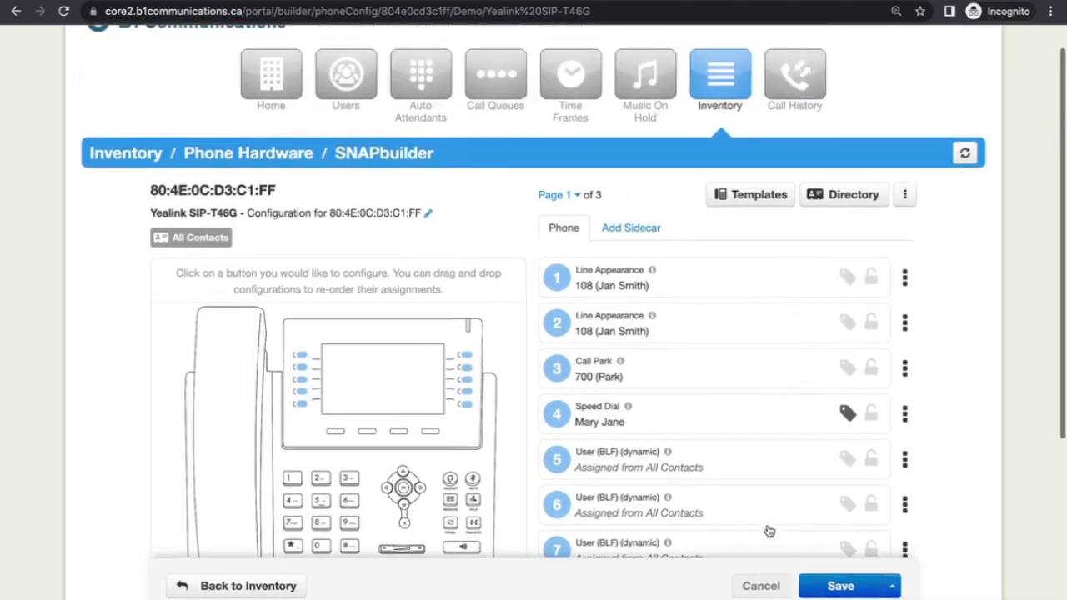